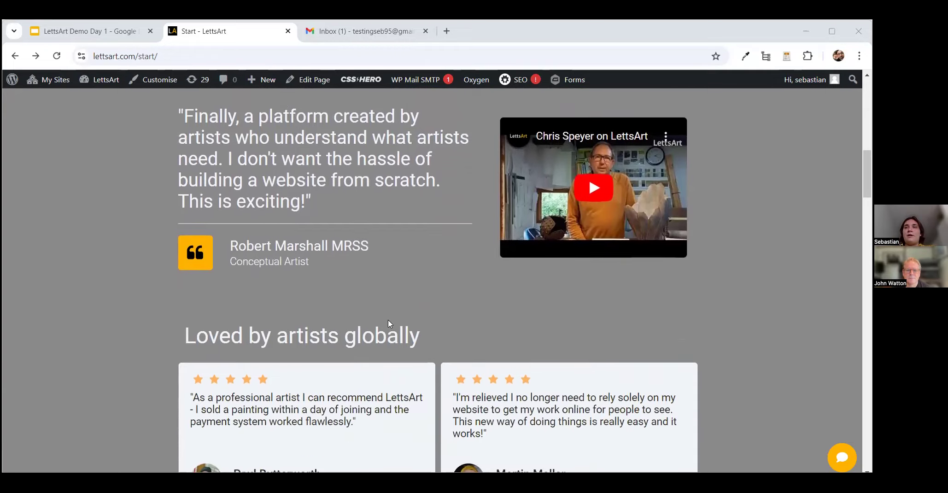
Step: Look through the LettsArt start page and get started with creator registration
{"action": "scroll", "coordinate": [377, 371], "scroll_direction": "down", "scroll_amount": 10}
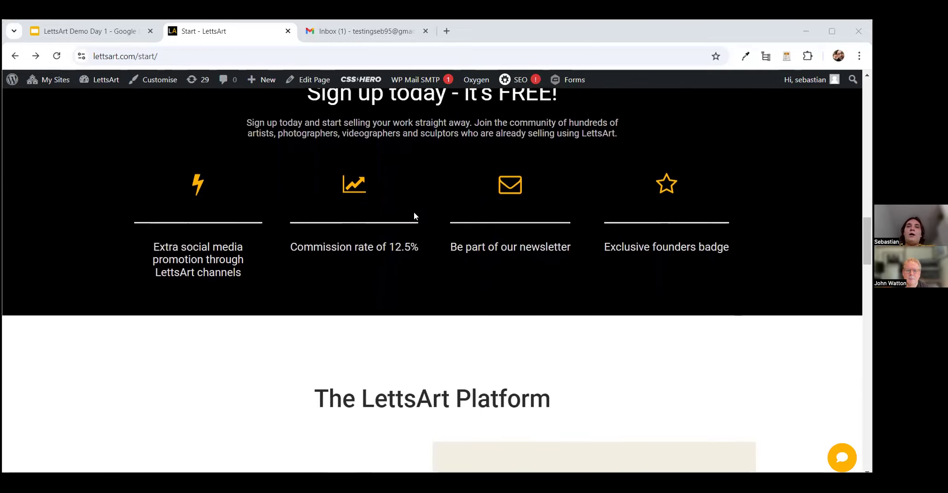
{"action": "scroll", "coordinate": [379, 235], "scroll_direction": "up", "scroll_amount": 5}
{"action": "scroll", "coordinate": [379, 374], "scroll_direction": "up", "scroll_amount": 2}
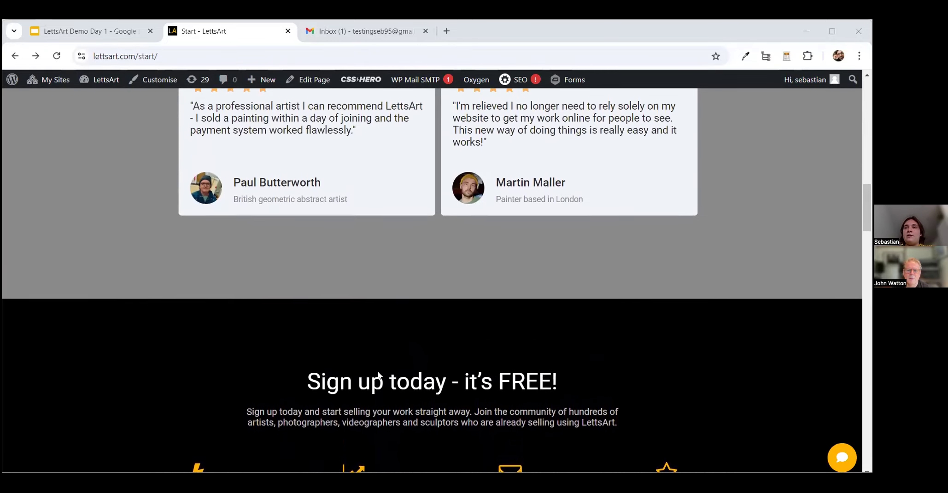
{"action": "scroll", "coordinate": [379, 374], "scroll_direction": "up", "scroll_amount": 15}
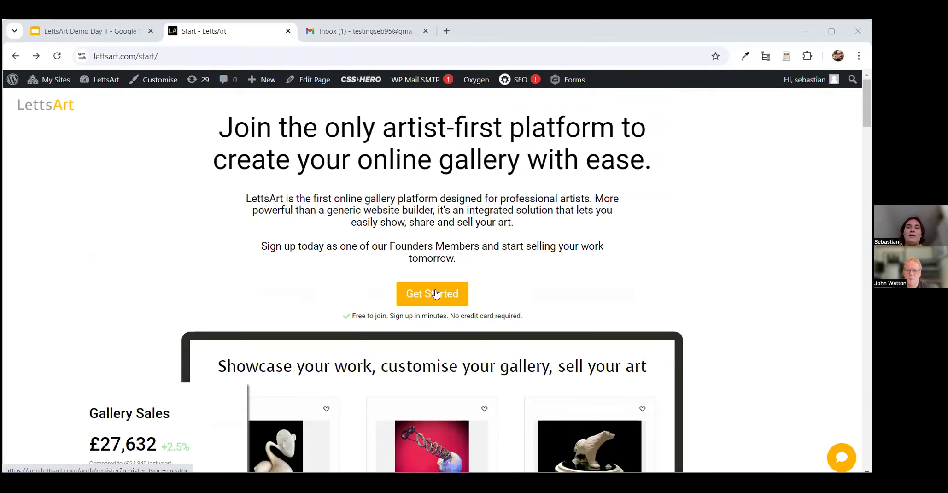
{"action": "scroll", "coordinate": [433, 297], "scroll_direction": "down", "scroll_amount": 15}
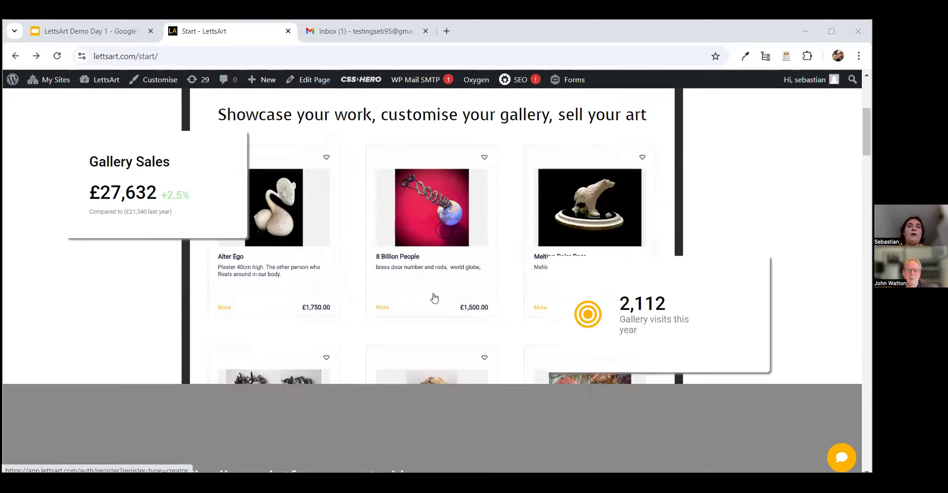
{"action": "scroll", "coordinate": [434, 297], "scroll_direction": "down", "scroll_amount": 15}
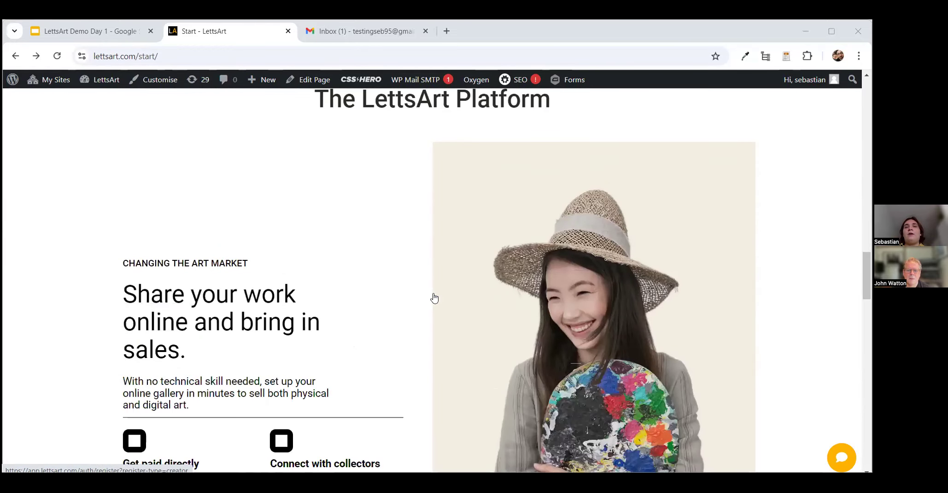
{"action": "scroll", "coordinate": [434, 298], "scroll_direction": "down", "scroll_amount": 10}
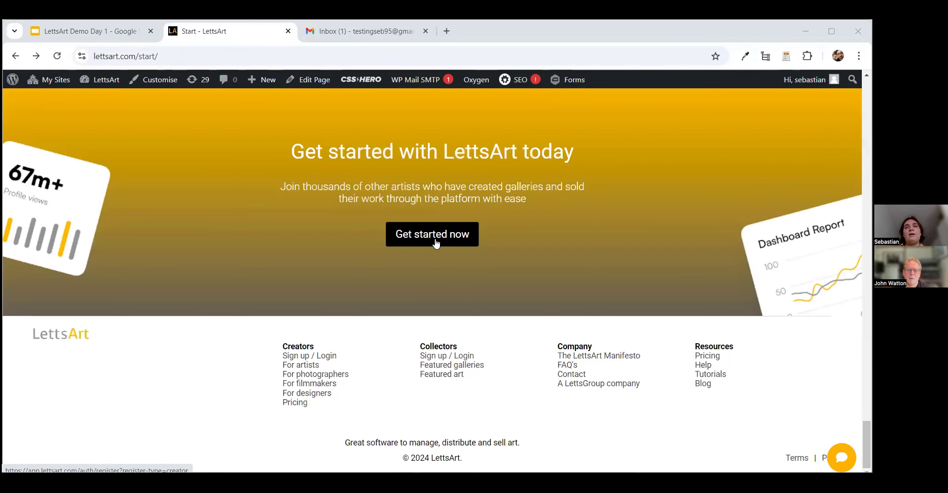
{"action": "left_click", "coordinate": [435, 239]}
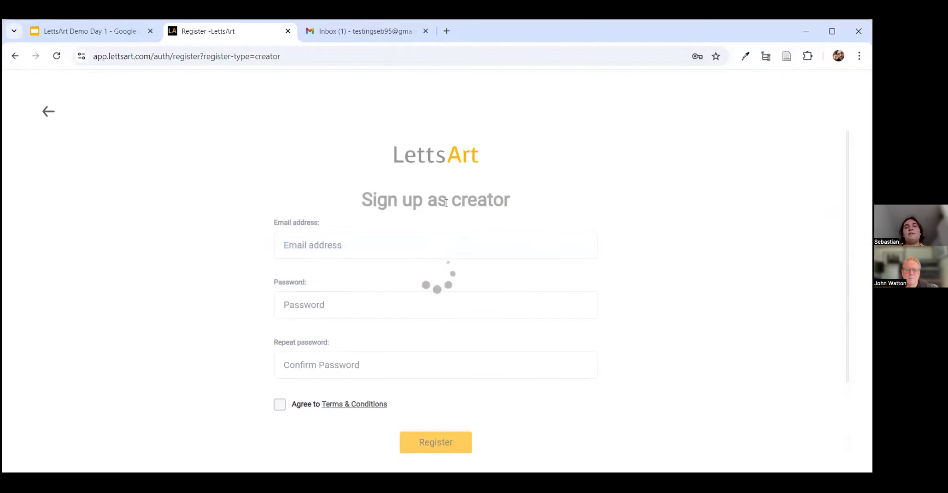
Step: Register as a creator by entering the account email, entering and repeating the password, and agreeing to the Terms & Conditions
{"action": "triple_click", "coordinate": [492, 206]}
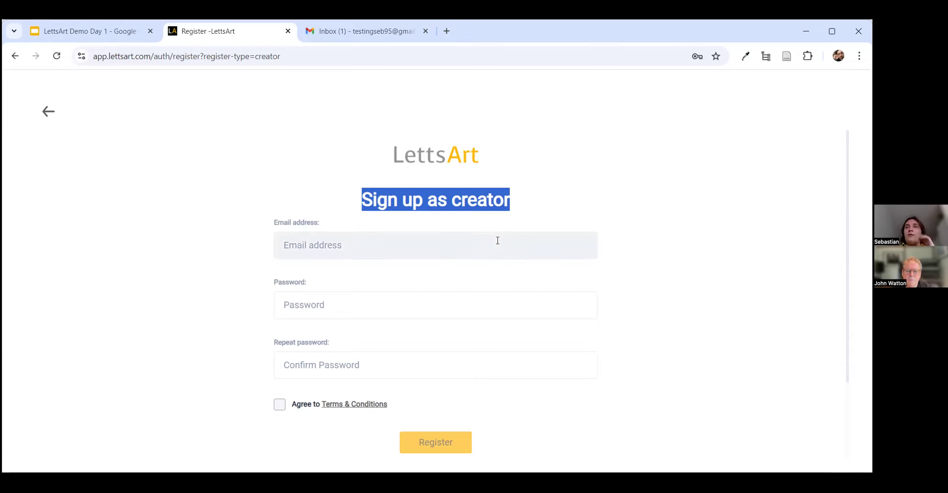
{"action": "left_click", "coordinate": [455, 240]}
{"action": "key", "text": "ctrl+v"}
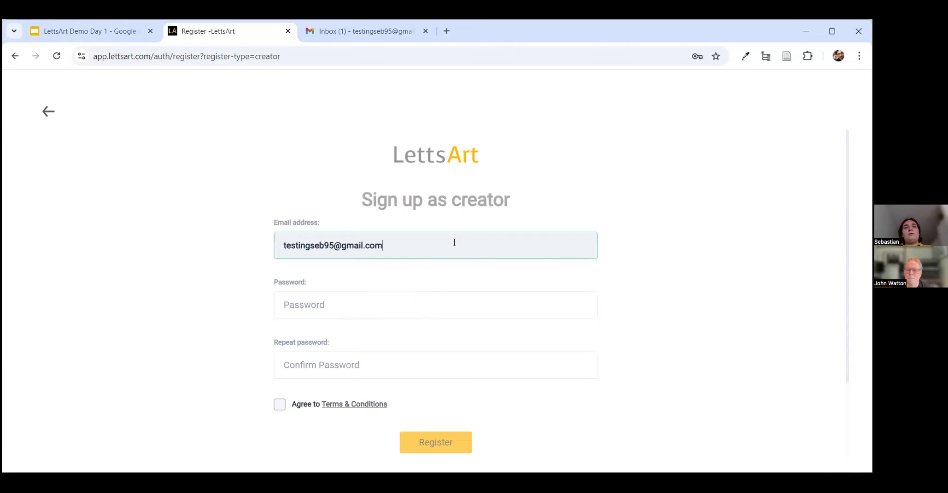
{"action": "left_click", "coordinate": [336, 306]}
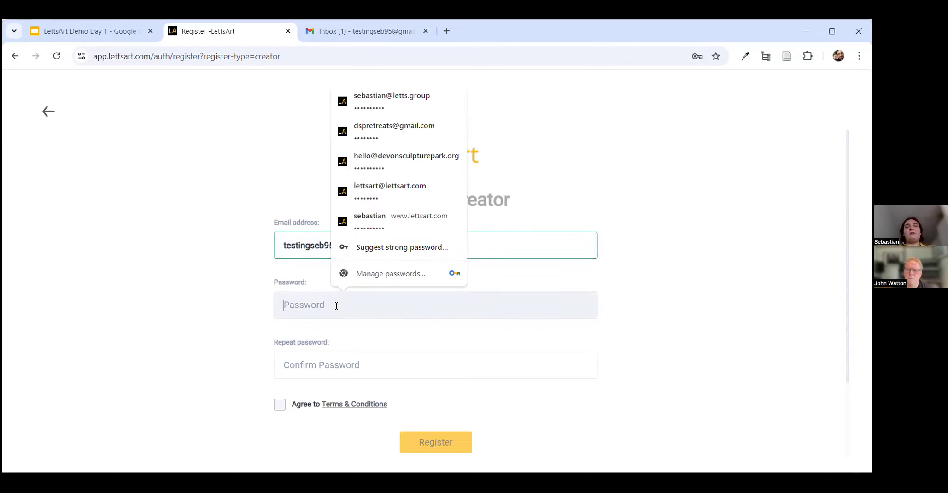
{"action": "type", "text": "••••••••"}
{"action": "left_click", "coordinate": [333, 365]}
{"action": "type", "text": "••••••••"}
{"action": "left_click", "coordinate": [280, 408]}
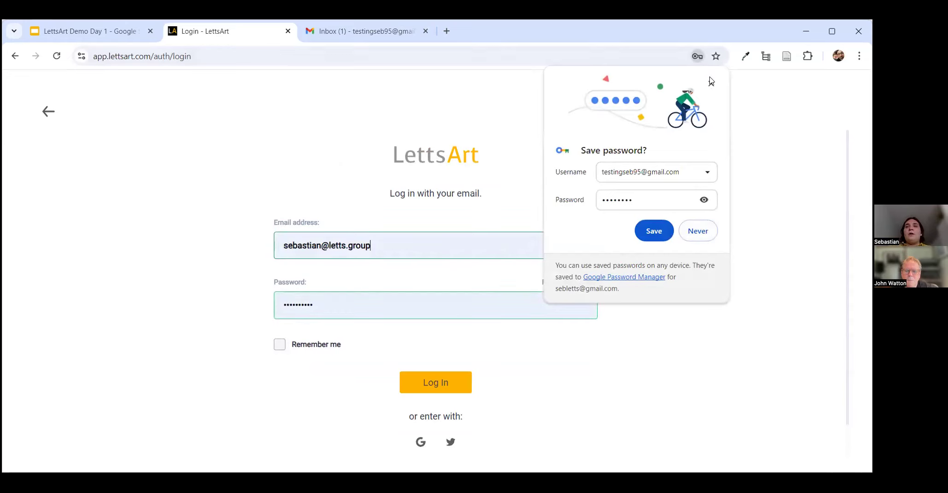
Step: Log in by replacing the prefilled credentials with the newly registered account's email address and password
{"action": "left_click", "coordinate": [378, 244]}
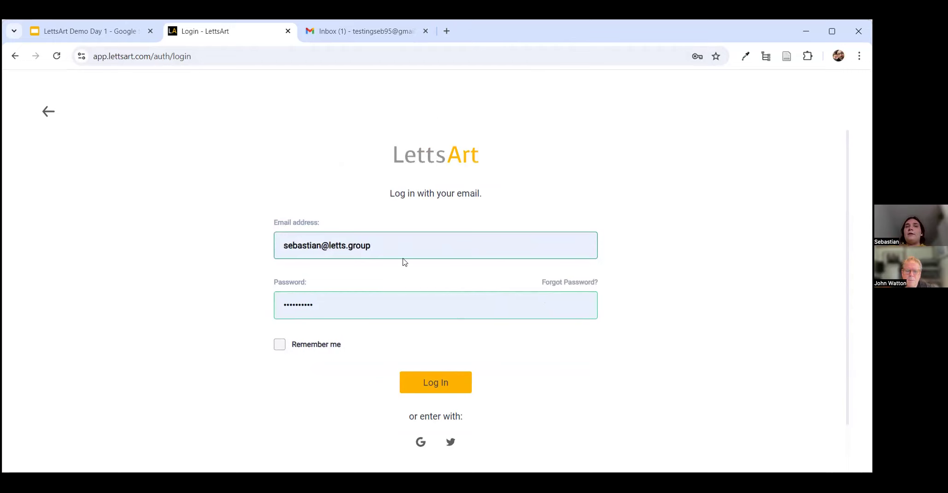
{"action": "left_click", "coordinate": [410, 243]}
{"action": "key", "text": "ctrl+a"}
{"action": "key", "text": "BackSpace"}
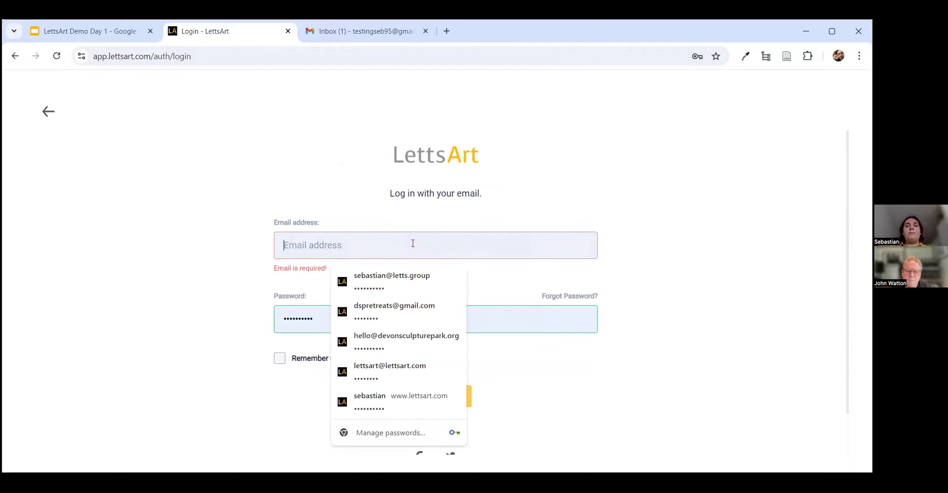
{"action": "key", "text": "ctrl+v"}
{"action": "double_click", "coordinate": [340, 309]}
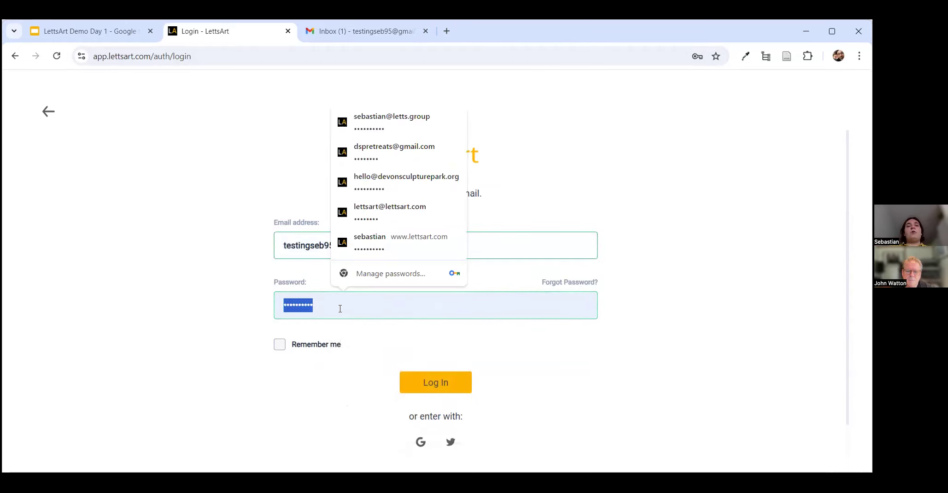
{"action": "type", "text": "••••••••"}
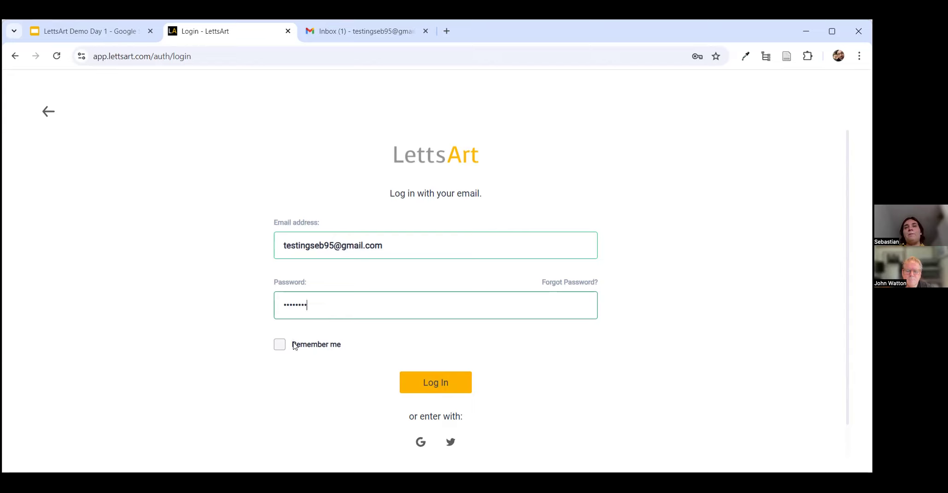
{"action": "left_click", "coordinate": [332, 347]}
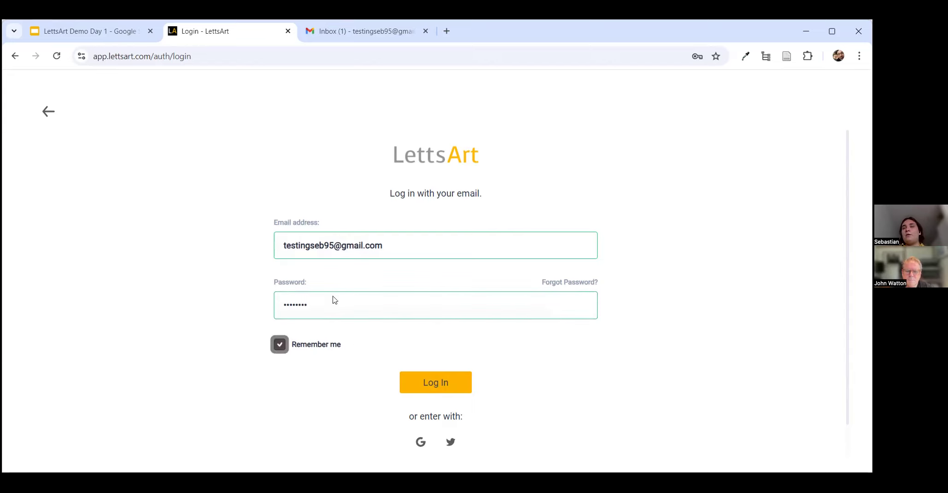
{"action": "left_click", "coordinate": [313, 347]}
{"action": "left_click", "coordinate": [450, 384]}
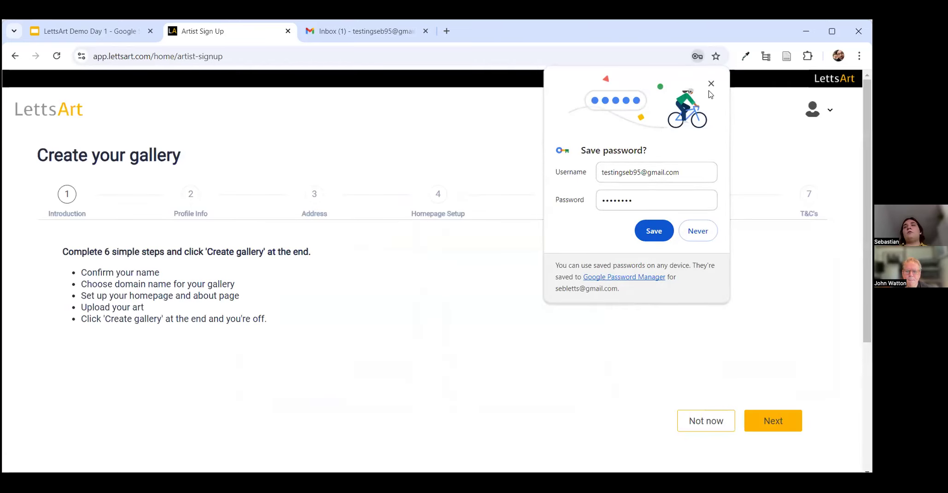
Step: Dismiss the offer to save the password and advance the gallery setup from Introduction to Profile Info
{"action": "left_click", "coordinate": [306, 276]}
{"action": "scroll", "coordinate": [306, 276], "scroll_direction": "down", "scroll_amount": 1}
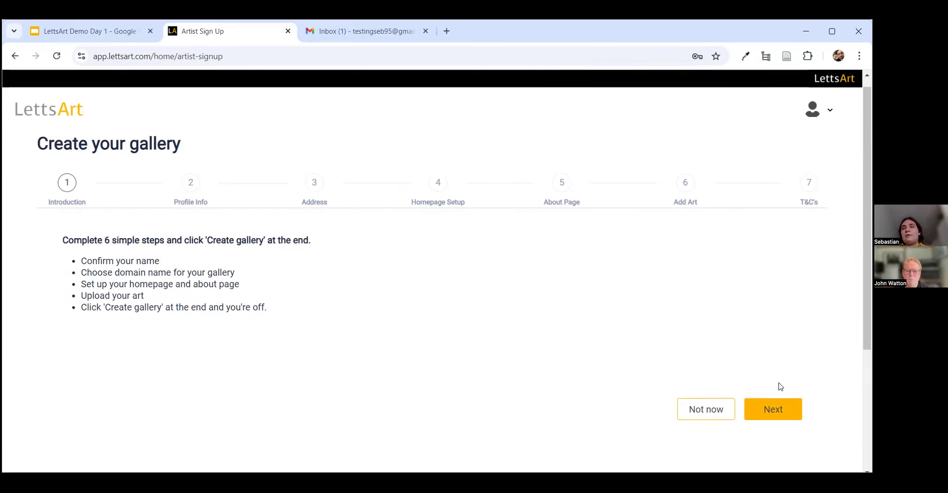
{"action": "left_click", "coordinate": [774, 408]}
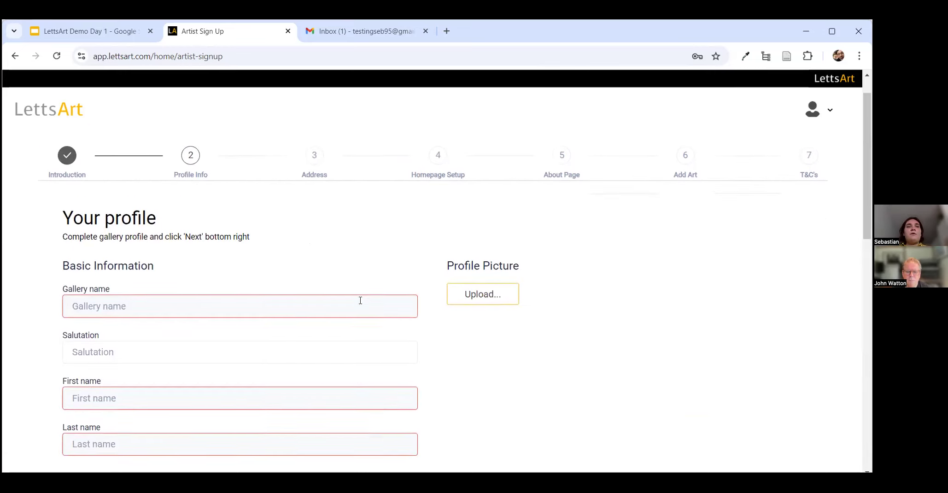
Step: Fill in the gallery profile with the gallery name Demo Gallery, the artist's first and last name, and the salutation Mr
{"action": "scroll", "coordinate": [228, 303], "scroll_direction": "down", "scroll_amount": 2}
{"action": "scroll", "coordinate": [235, 191], "scroll_direction": "up", "scroll_amount": 1}
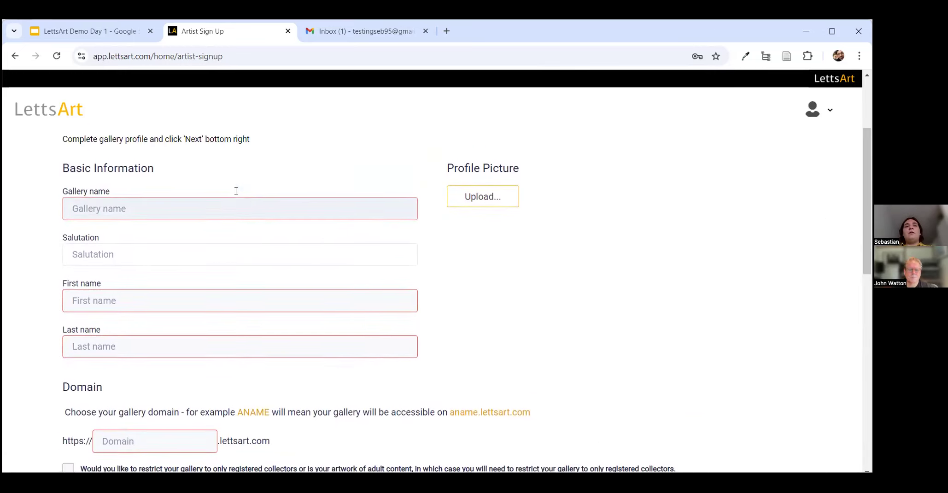
{"action": "left_click", "coordinate": [163, 230]}
{"action": "type", "text": "Demo Gallery"}
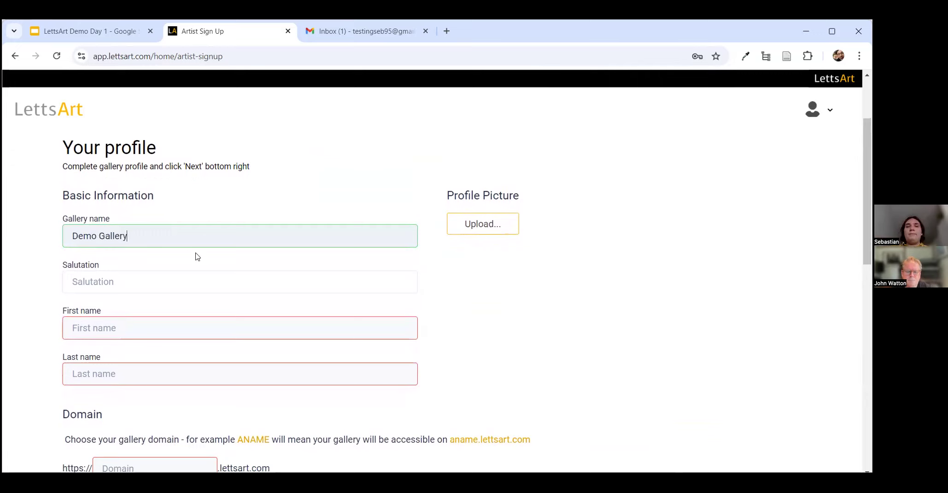
{"action": "left_click", "coordinate": [128, 328]}
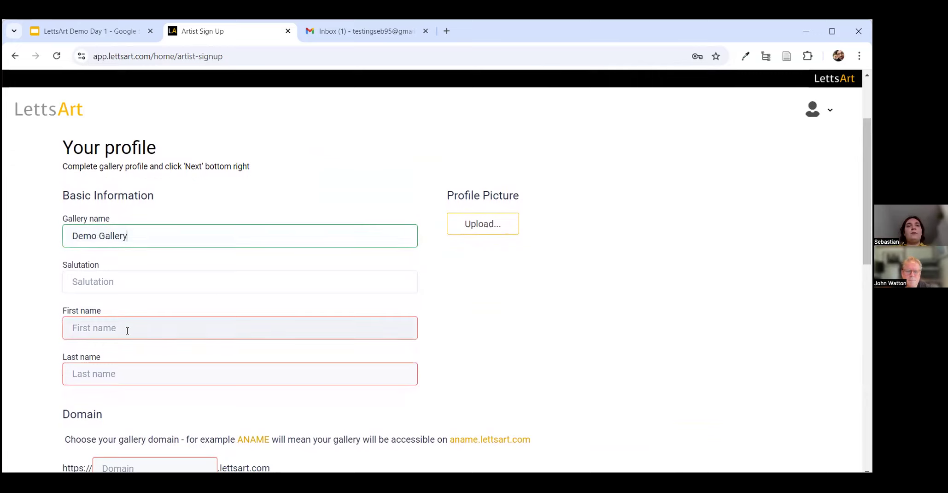
{"action": "type", "text": "Sebastian"}
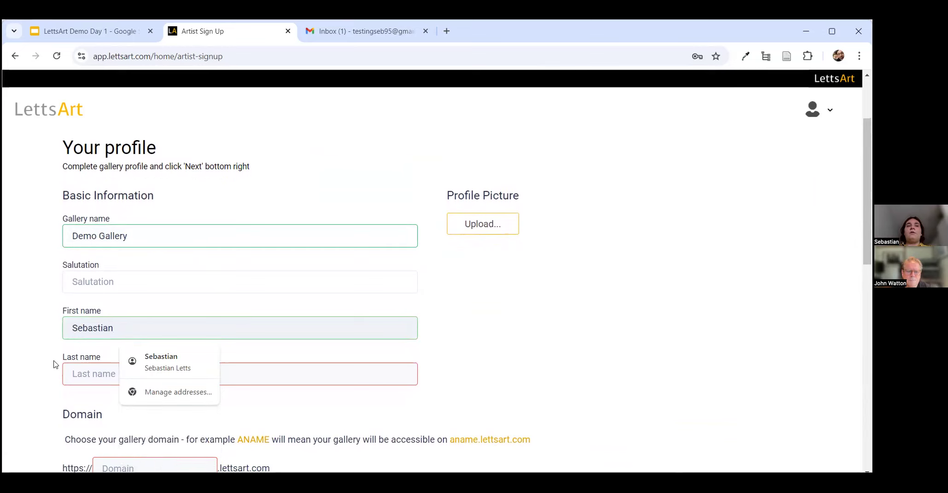
{"action": "key", "text": "Tab"}
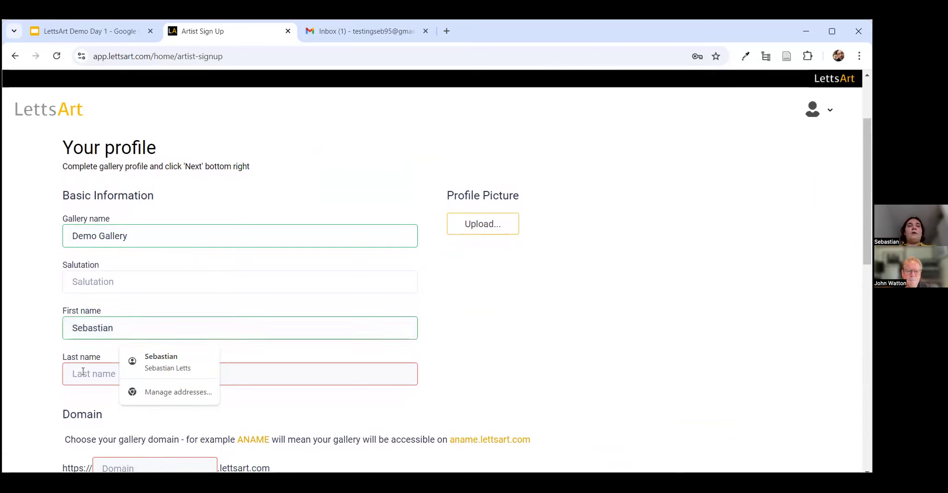
{"action": "type", "text": "Demo"}
{"action": "left_click", "coordinate": [106, 274]}
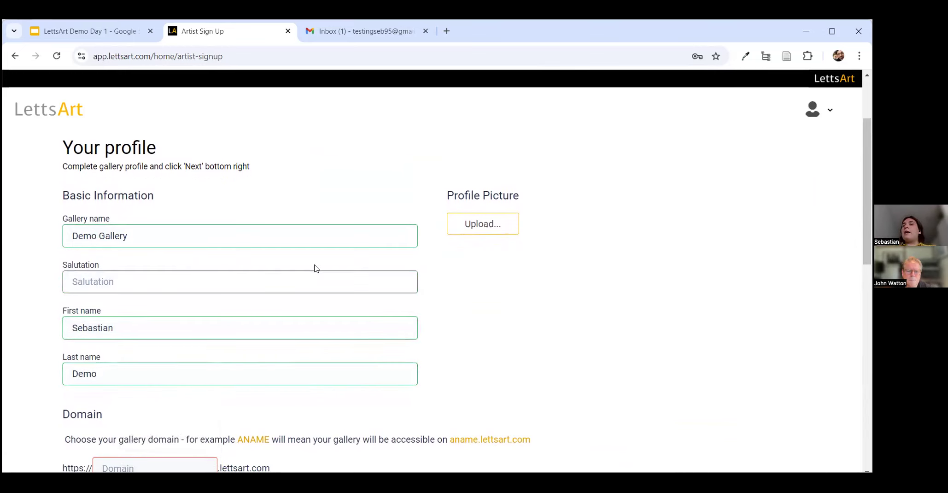
{"action": "type", "text": "Mr."}
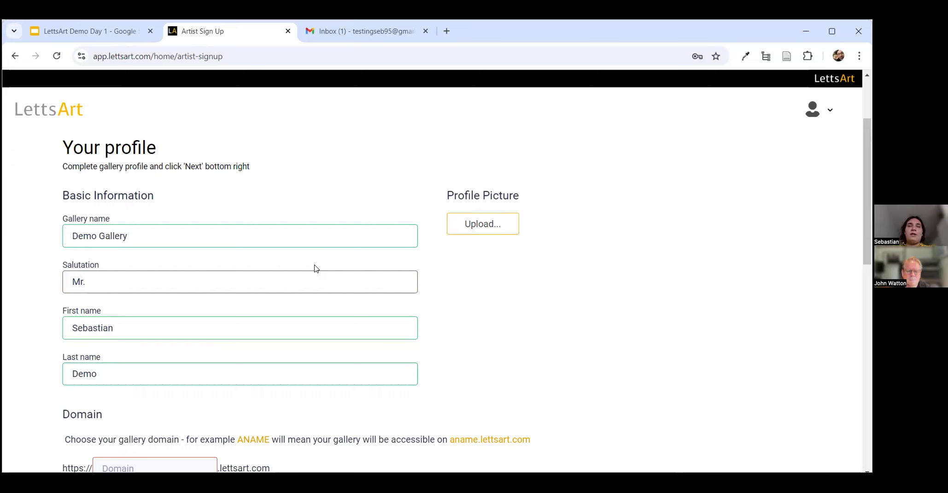
{"action": "scroll", "coordinate": [318, 267], "scroll_direction": "down", "scroll_amount": 1}
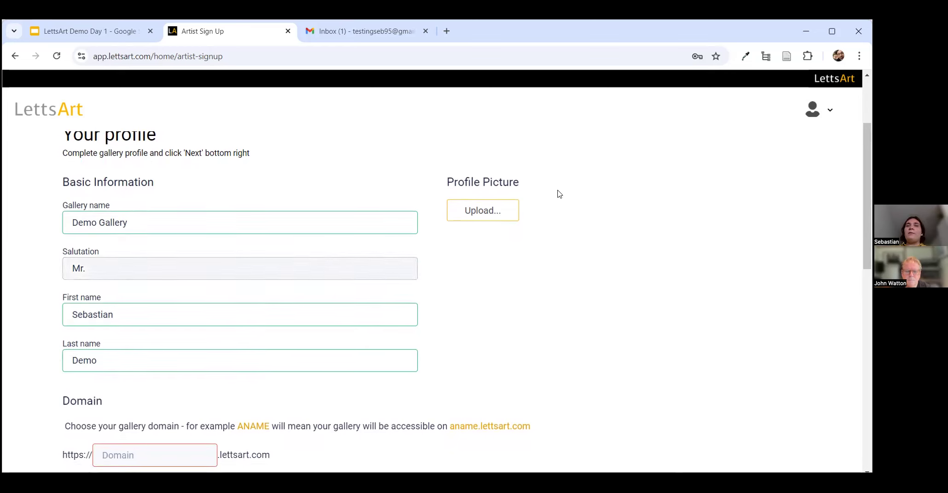
{"action": "left_click", "coordinate": [475, 218]}
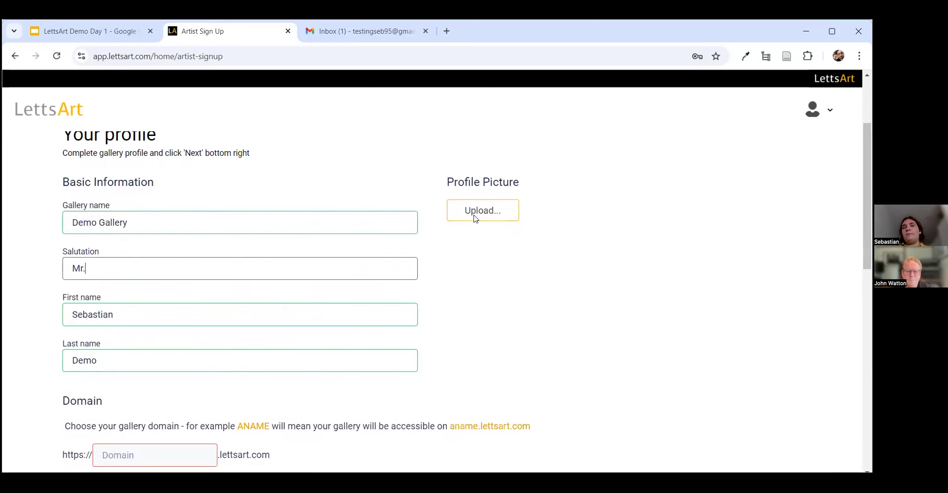
{"action": "scroll", "coordinate": [307, 156], "scroll_direction": "down", "scroll_amount": 1}
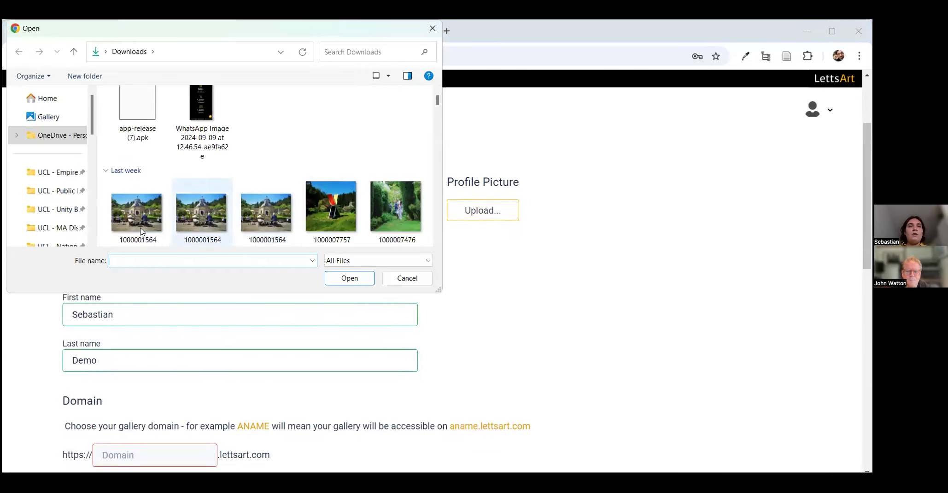
{"action": "double_click", "coordinate": [141, 231]}
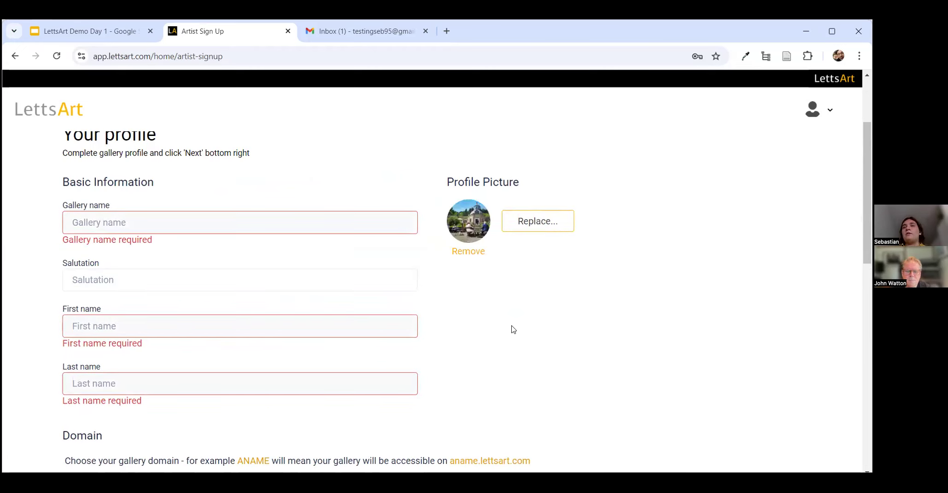
Step: Re-enter Demo Gallery as the gallery name and fill in the artist's first and last name again
{"action": "scroll", "coordinate": [461, 313], "scroll_direction": "down", "scroll_amount": 1}
{"action": "left_click", "coordinate": [221, 199]}
{"action": "type", "text": "Demo "}
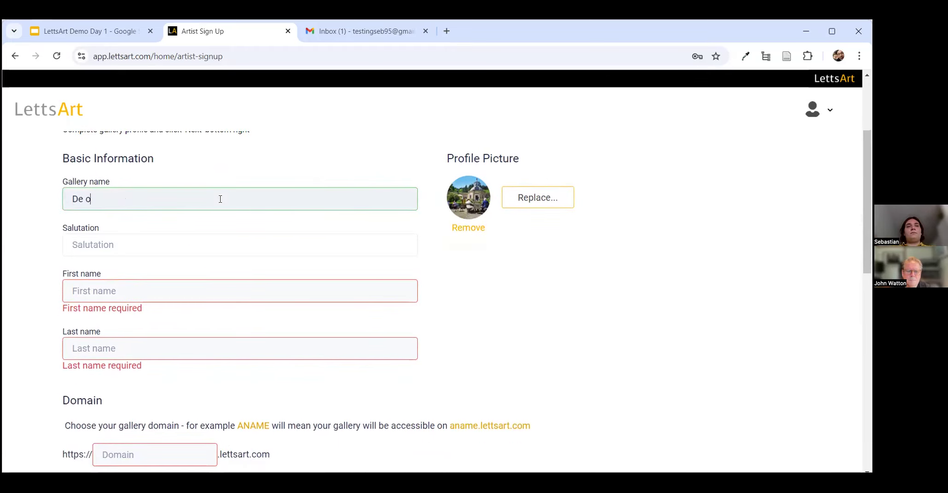
{"action": "type", "text": "Gallery"}
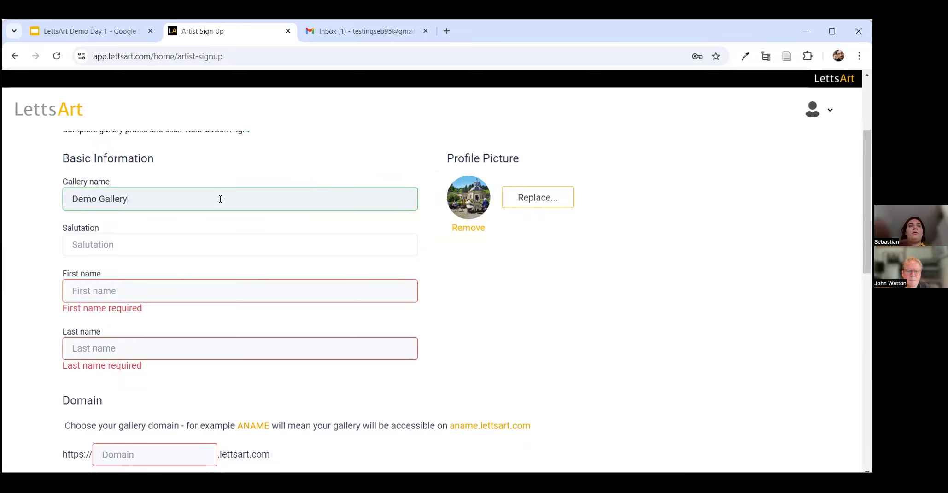
{"action": "left_click", "coordinate": [164, 295]}
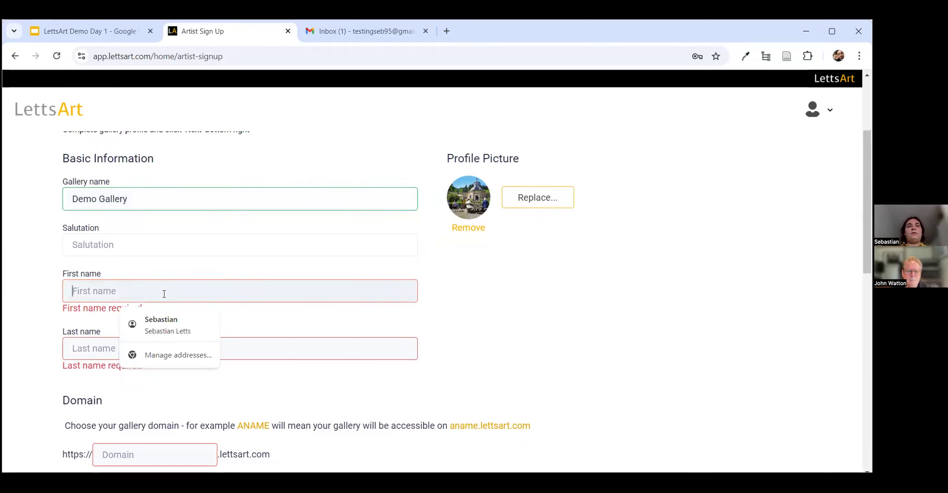
{"action": "type", "text": "Sebastian"}
{"action": "key", "text": "Tab"}
{"action": "type", "text": "Demo"}
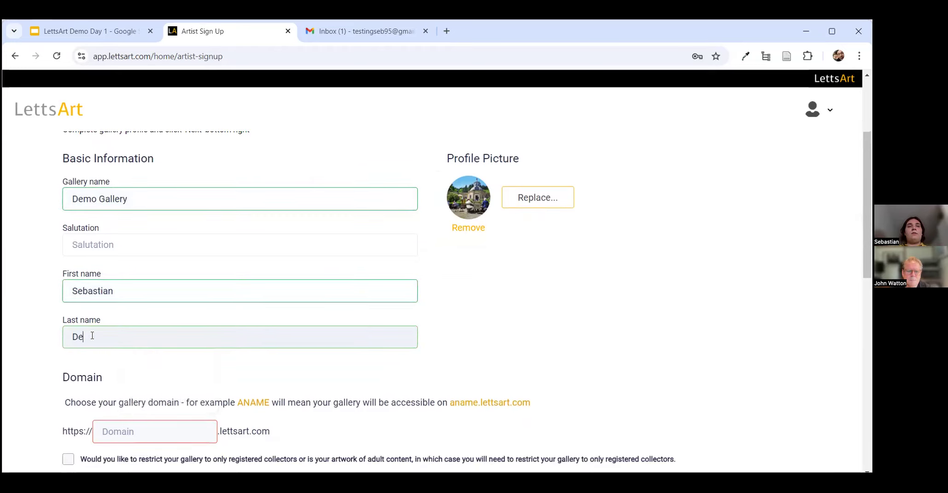
Step: Set the gallery domain to Demo followed directly by the artist's first name, without a space
{"action": "left_click", "coordinate": [132, 428]}
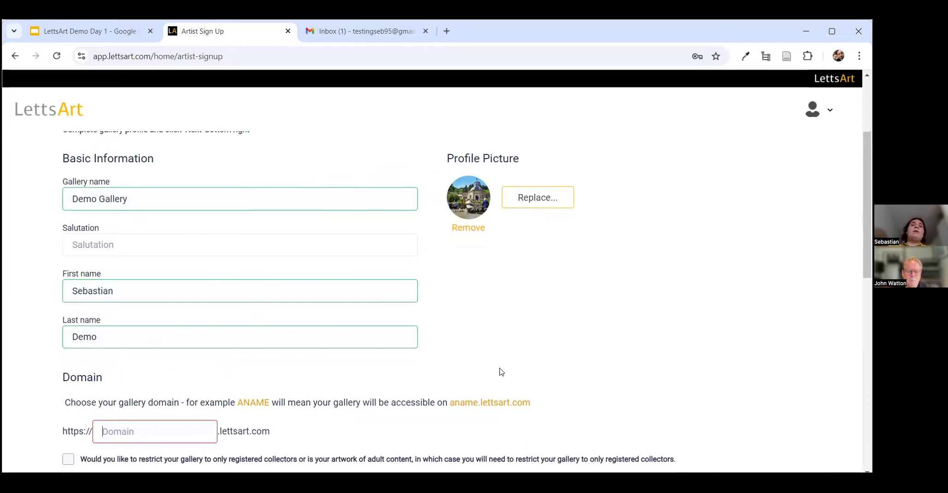
{"action": "scroll", "coordinate": [501, 371], "scroll_direction": "down", "scroll_amount": 1}
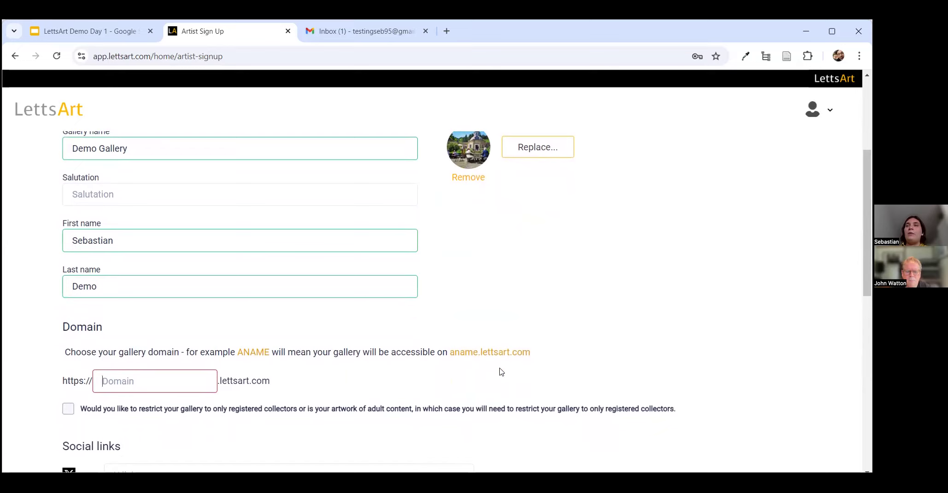
{"action": "type", "text": "Demo"}
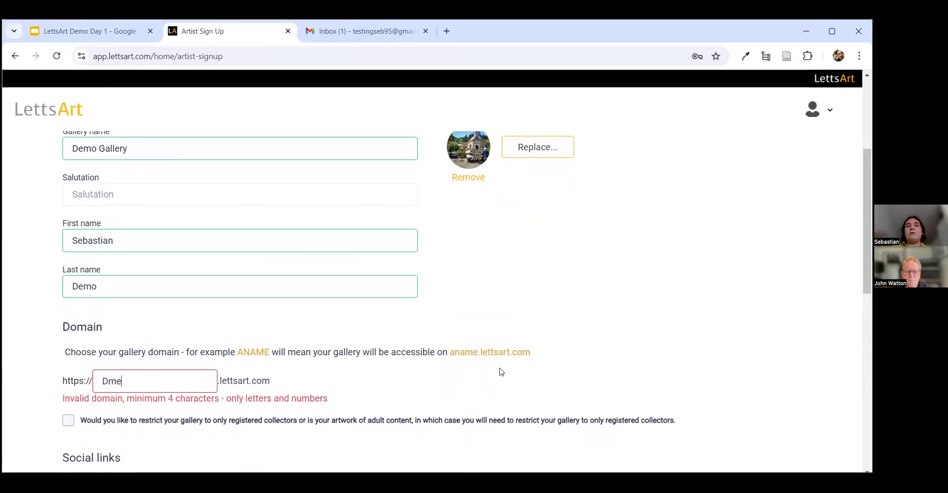
{"action": "type", "text": " Sebastian"}
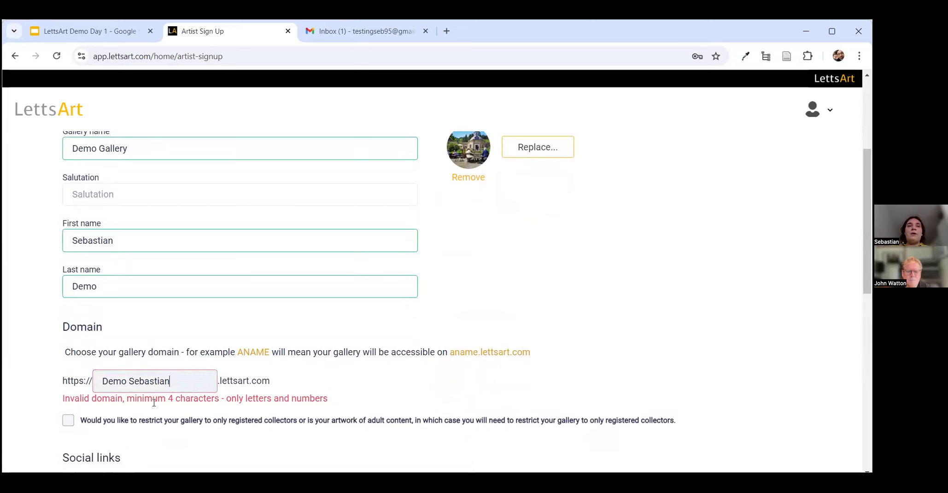
{"action": "left_click_drag", "start_coordinate": [127, 398], "coordinate": [193, 400]}
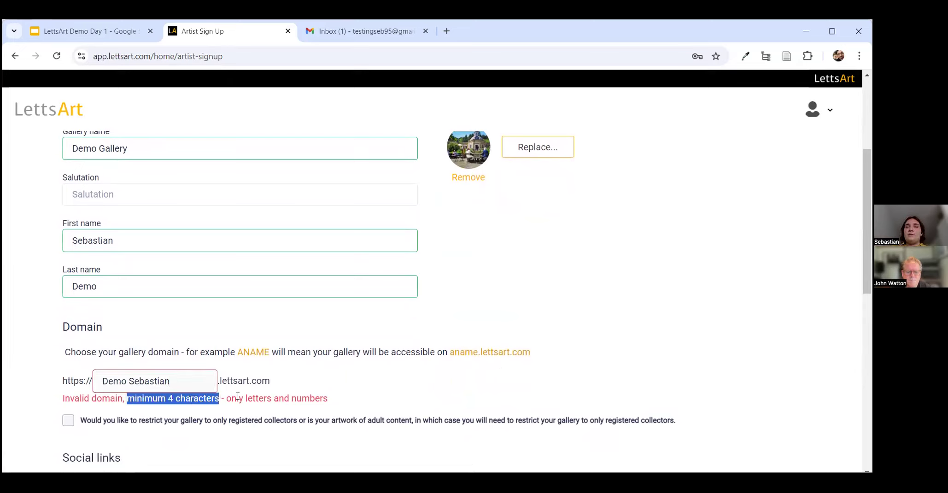
{"action": "left_click", "coordinate": [129, 380]}
{"action": "key", "text": "BackSpace"}
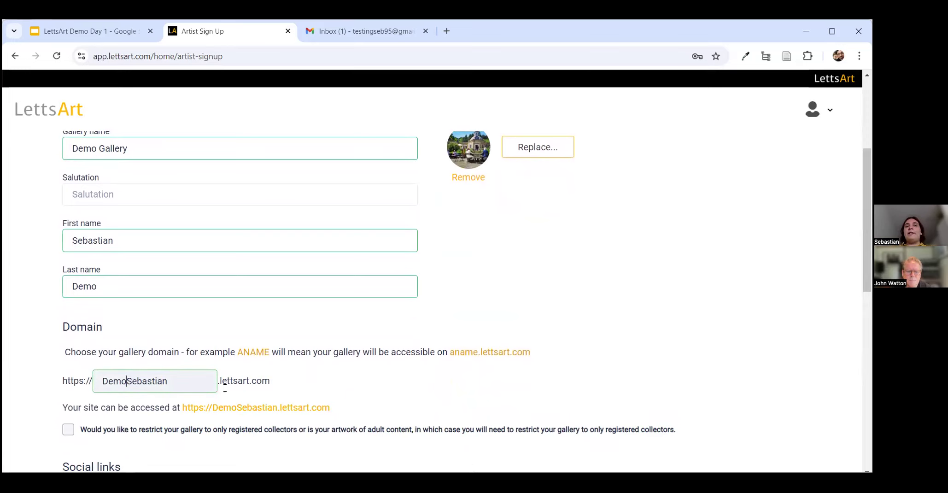
Step: Try the option that restricts the gallery to registered collectors only
{"action": "scroll", "coordinate": [399, 412], "scroll_direction": "down", "scroll_amount": 1}
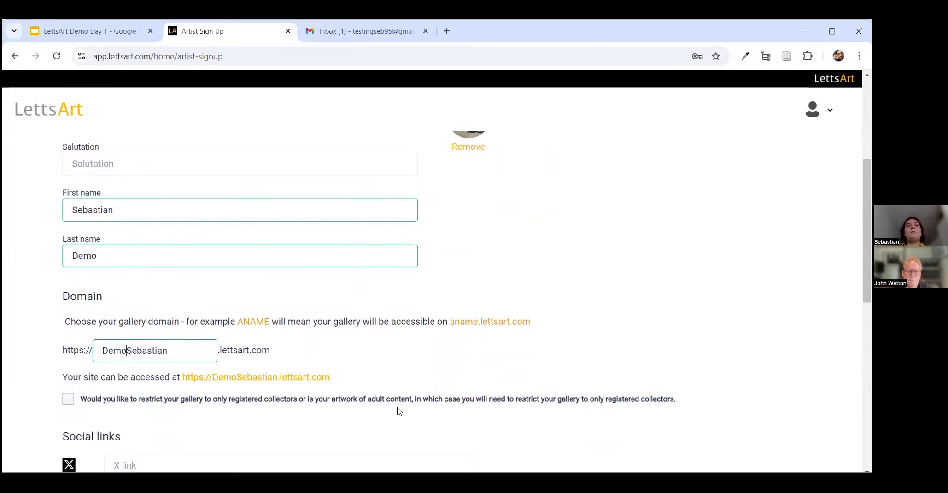
{"action": "left_click", "coordinate": [277, 401]}
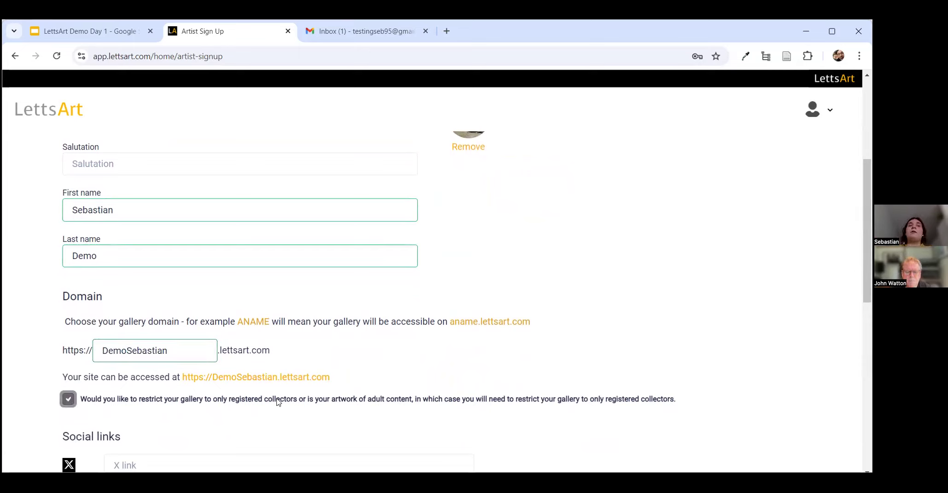
{"action": "scroll", "coordinate": [362, 402], "scroll_direction": "down", "scroll_amount": 2}
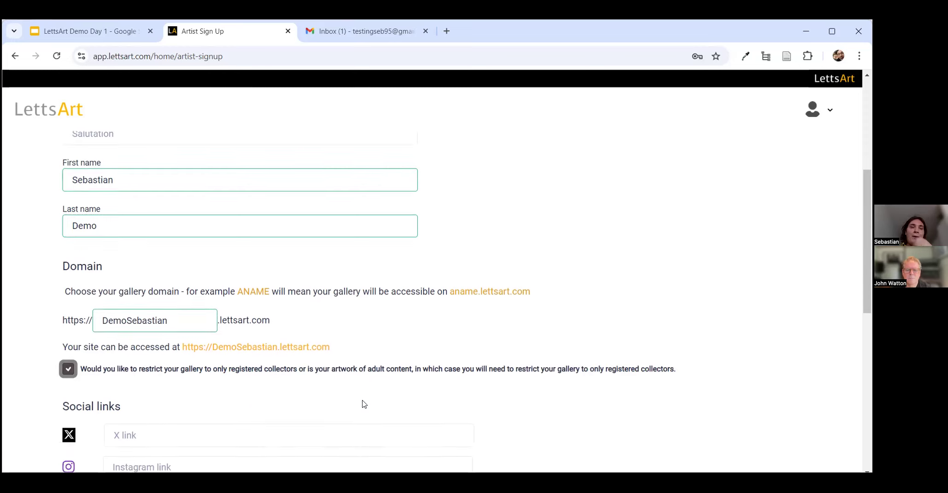
Step: Enter demo.twitter.com as the X link in the social links
{"action": "scroll", "coordinate": [354, 325], "scroll_direction": "down", "scroll_amount": 4}
{"action": "scroll", "coordinate": [249, 218], "scroll_direction": "up", "scroll_amount": 1}
{"action": "left_click", "coordinate": [165, 200]}
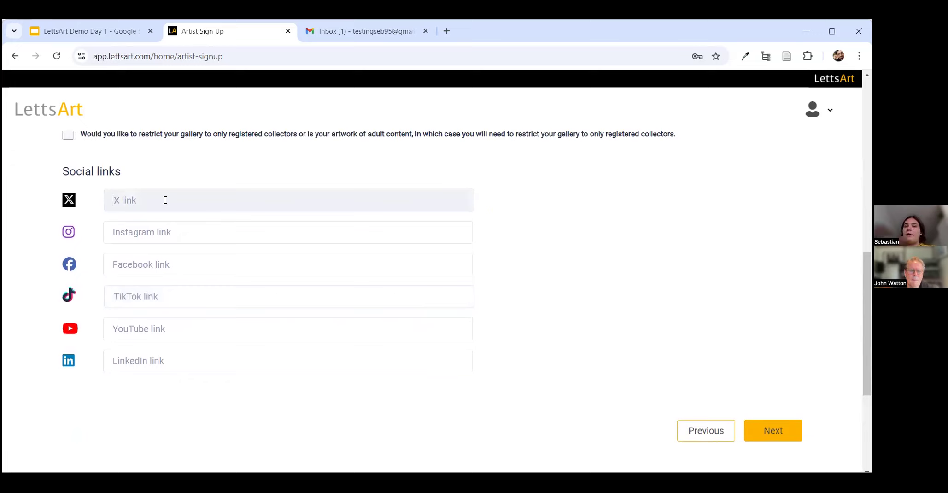
{"action": "type", "text": "hrr"}
{"action": "key", "text": "BackSpace"}
{"action": "key", "text": "BackSpace"}
{"action": "key", "text": "BackSpace"}
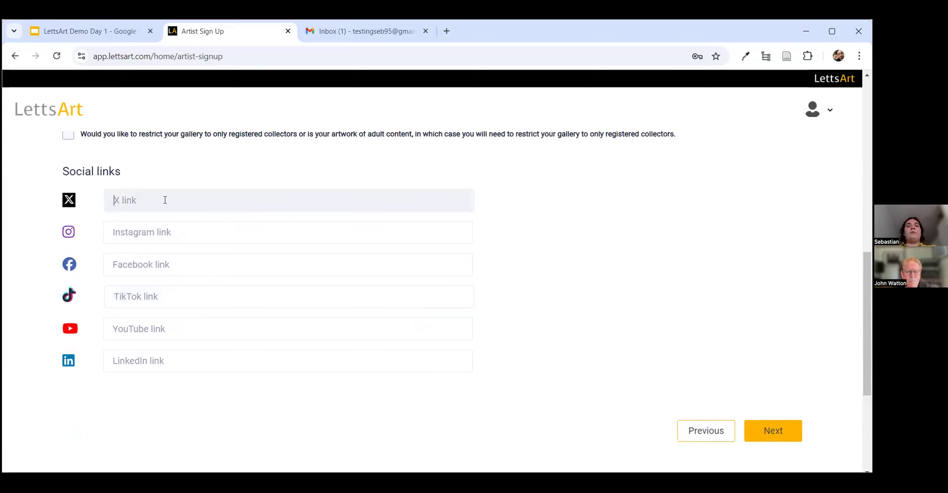
{"action": "type", "text": "demo"}
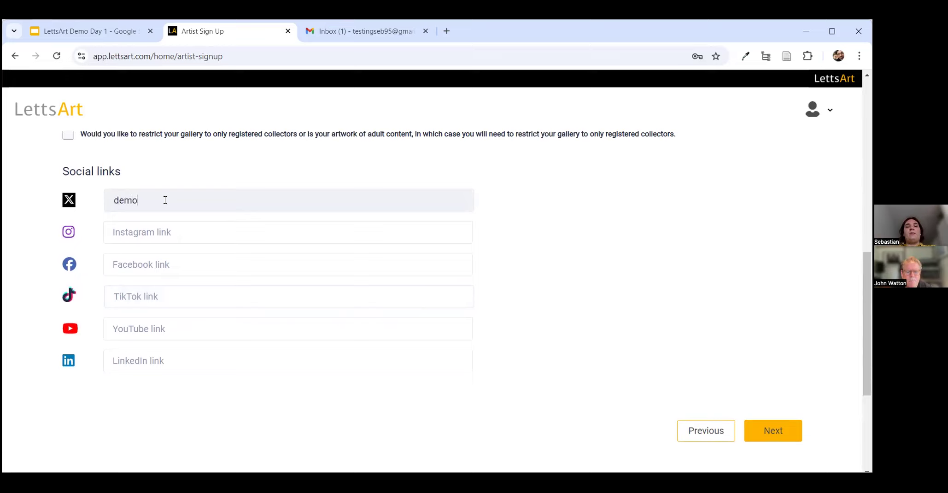
{"action": "type", "text": ".twitter.com"}
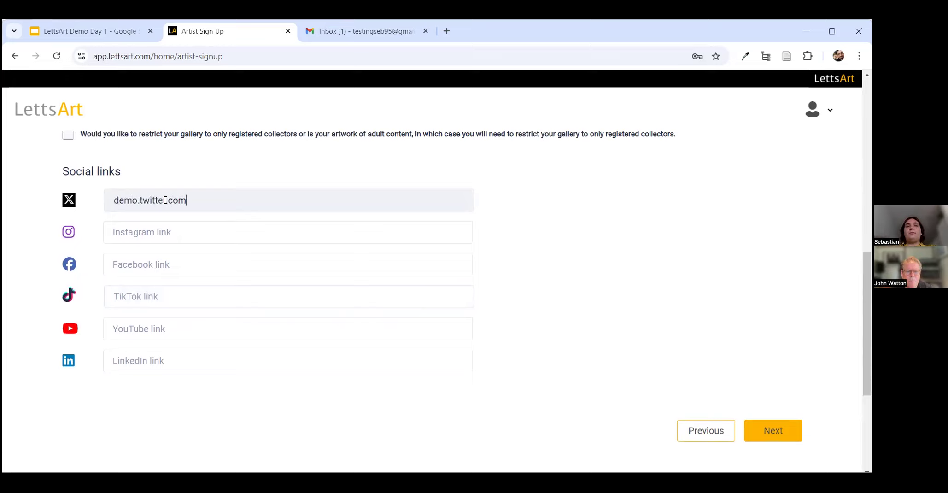
Step: Enter demo.instagram.com as the Instagram link in the social links
{"action": "left_click", "coordinate": [157, 226]}
{"action": "type", "text": "demo"}
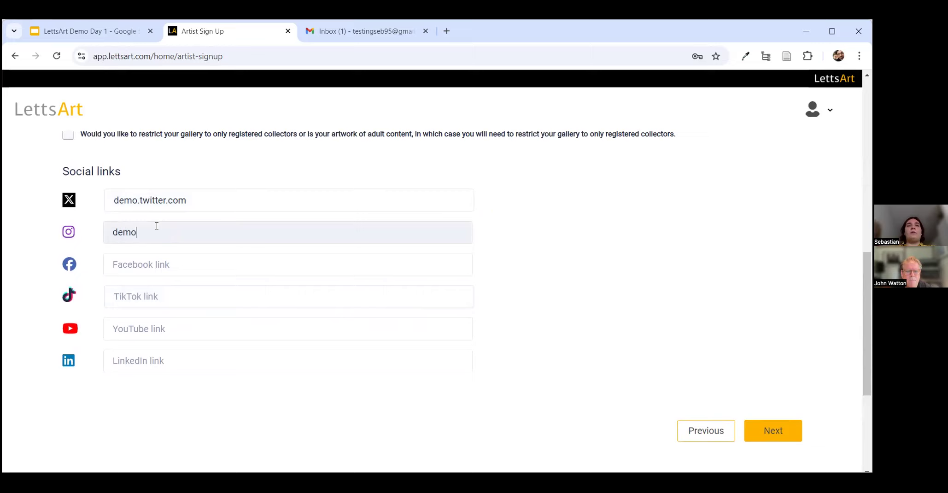
{"action": "type", "text": ".instagram"}
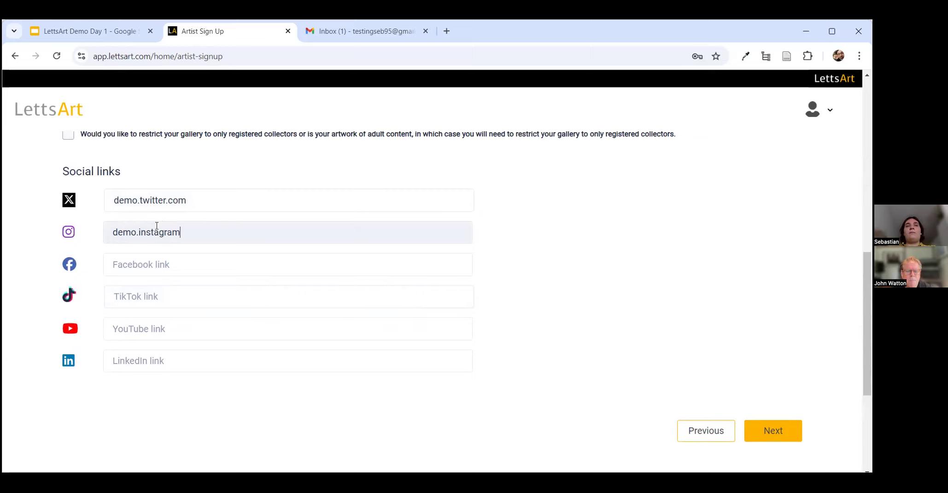
{"action": "type", "text": ".com"}
{"action": "scroll", "coordinate": [290, 246], "scroll_direction": "up", "scroll_amount": 1}
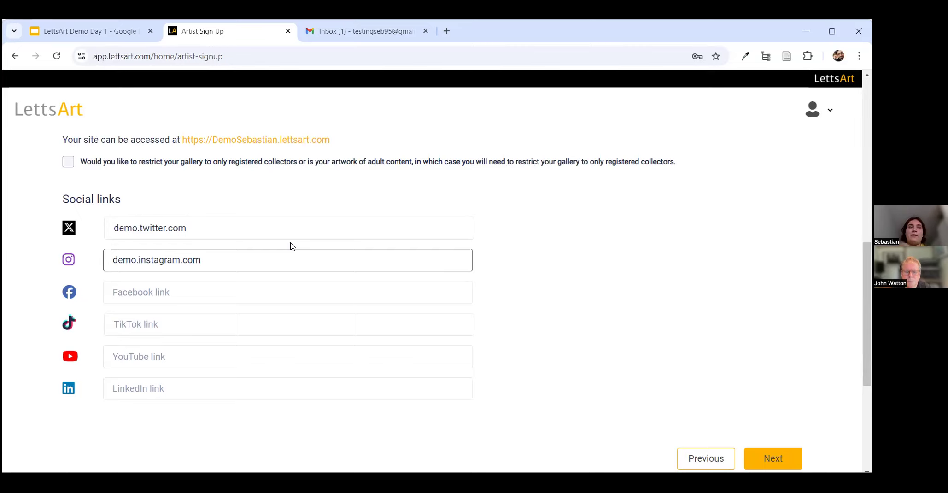
Step: Clear the X link and the Instagram link from the social links
{"action": "scroll", "coordinate": [535, 311], "scroll_direction": "down", "scroll_amount": 1}
{"action": "left_click", "coordinate": [255, 173]}
{"action": "key", "text": "ctrl+a"}
{"action": "key", "text": "BackSpace"}
{"action": "double_click", "coordinate": [245, 202]}
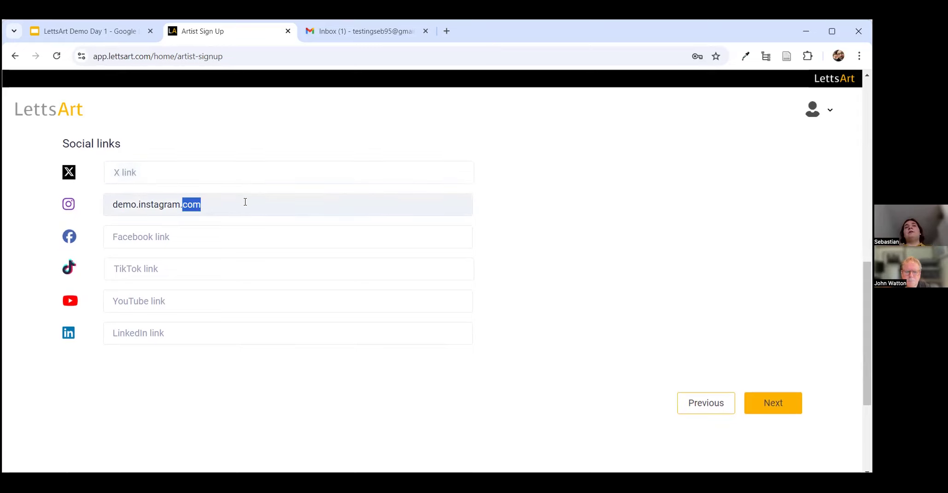
{"action": "key", "text": "ctrl+a"}
{"action": "key", "text": "BackSpace"}
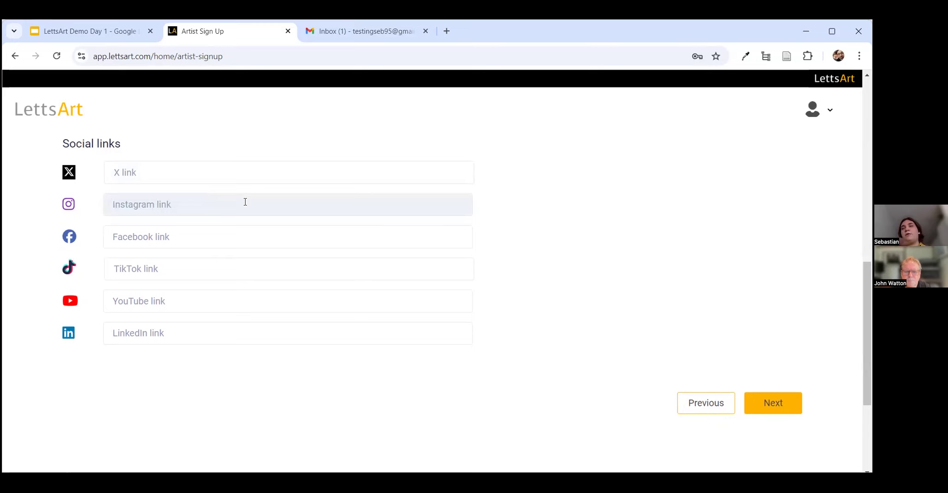
Step: Advance the gallery setup to Address and fill in the street address and the city
{"action": "left_click", "coordinate": [783, 405]}
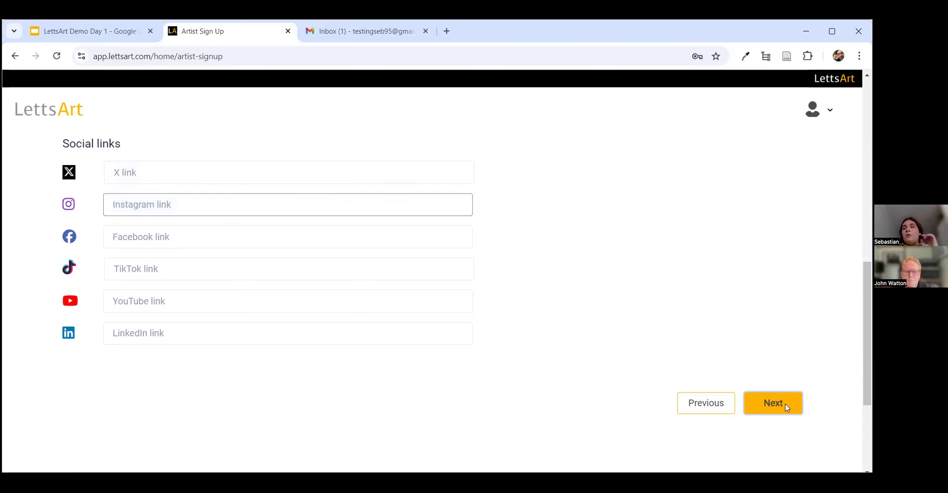
{"action": "left_click", "coordinate": [199, 278]}
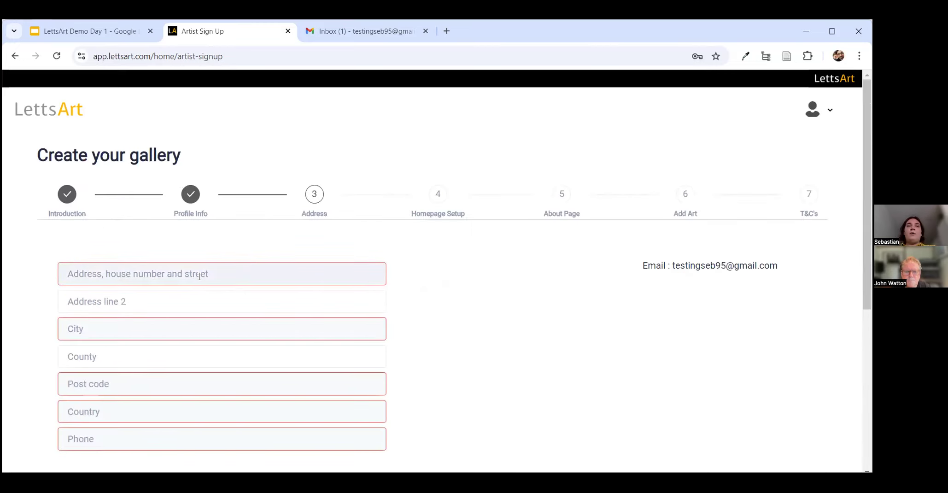
{"action": "type", "text": "The "}
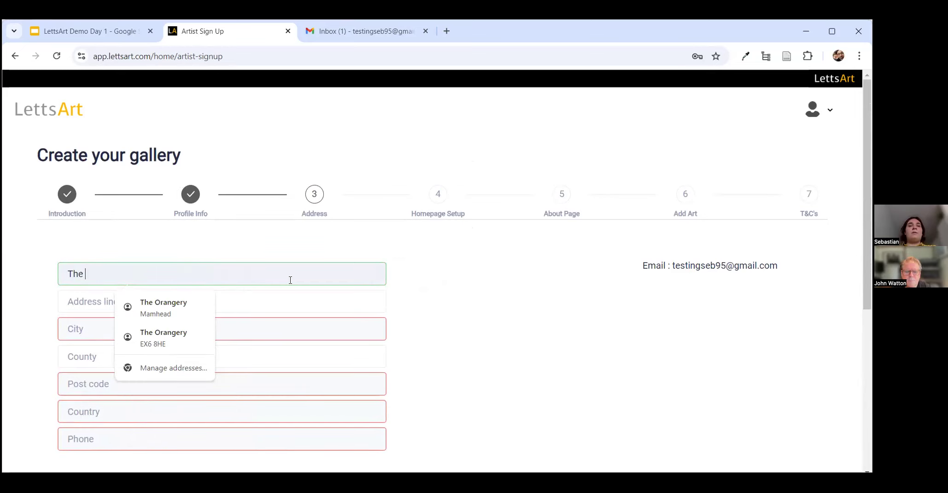
{"action": "type", "text": "Demo Address"}
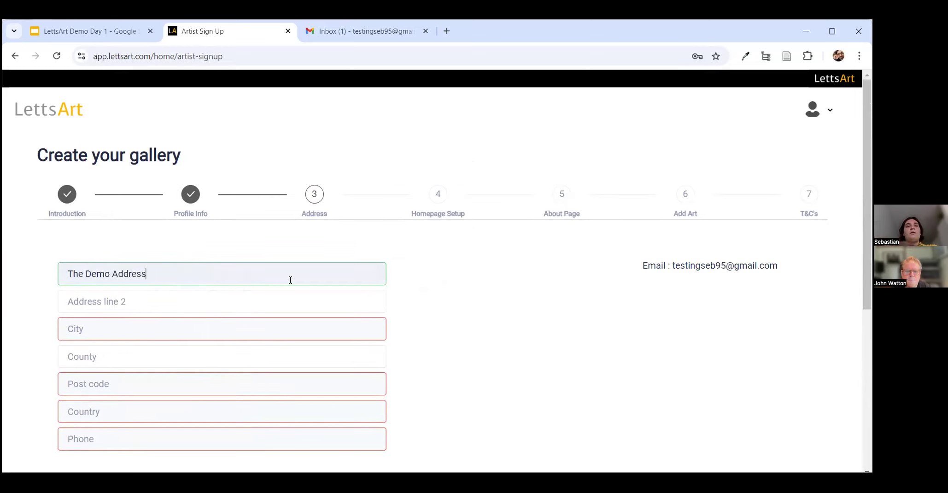
{"action": "left_click", "coordinate": [230, 321]}
{"action": "type", "text": "Demo Ad"}
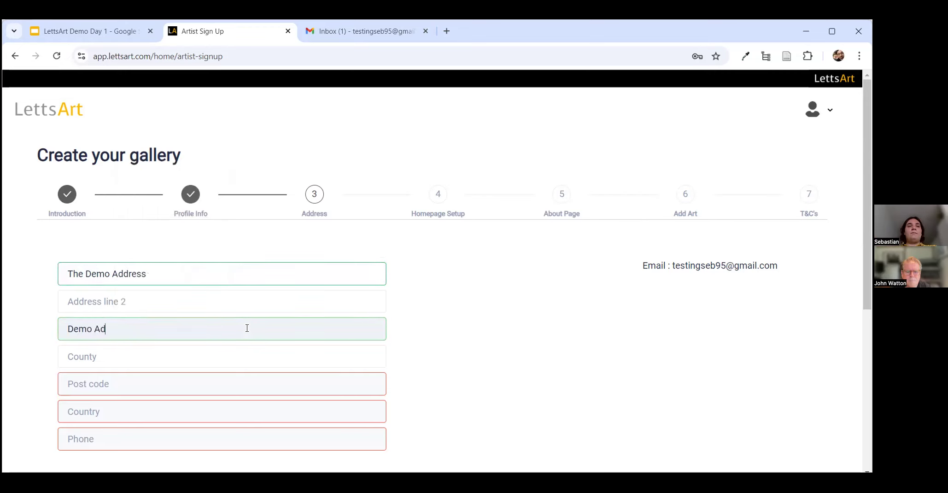
{"action": "type", "text": "dress"}
{"action": "scroll", "coordinate": [218, 355], "scroll_direction": "down", "scroll_amount": 3}
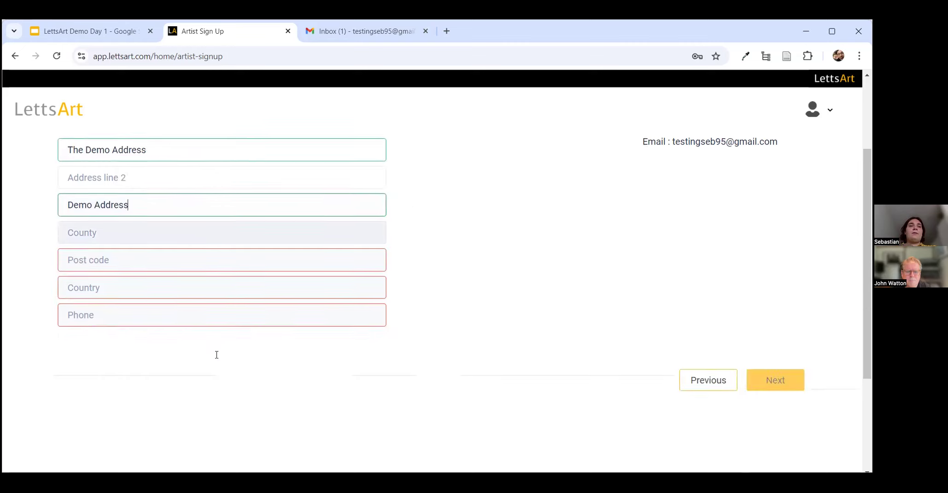
Step: Fill in the post code and set the country to United Kingdom
{"action": "left_click", "coordinate": [121, 252]}
{"action": "type", "text": "DX"}
{"action": "type", "text": "M 190"}
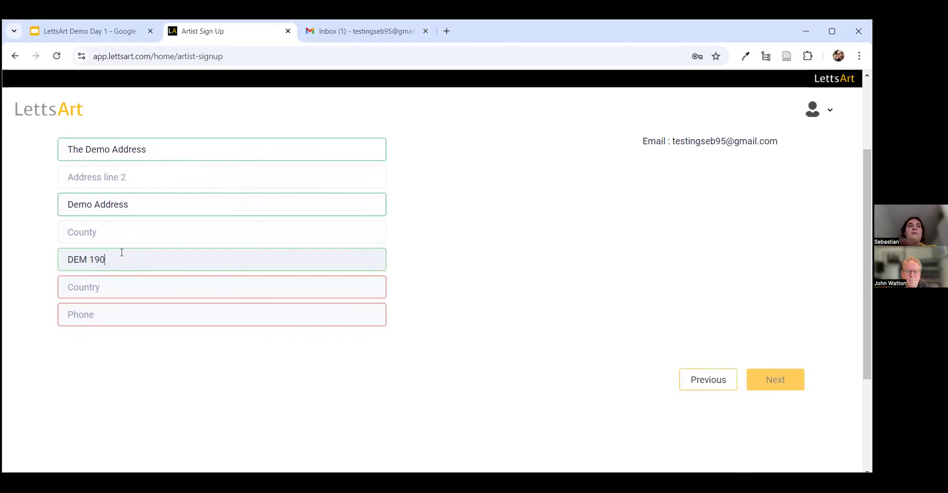
{"action": "left_click", "coordinate": [99, 289]}
{"action": "type", "text": "UK"}
{"action": "key", "text": "BackSpace"}
{"action": "type", "text": "nited Kings"}
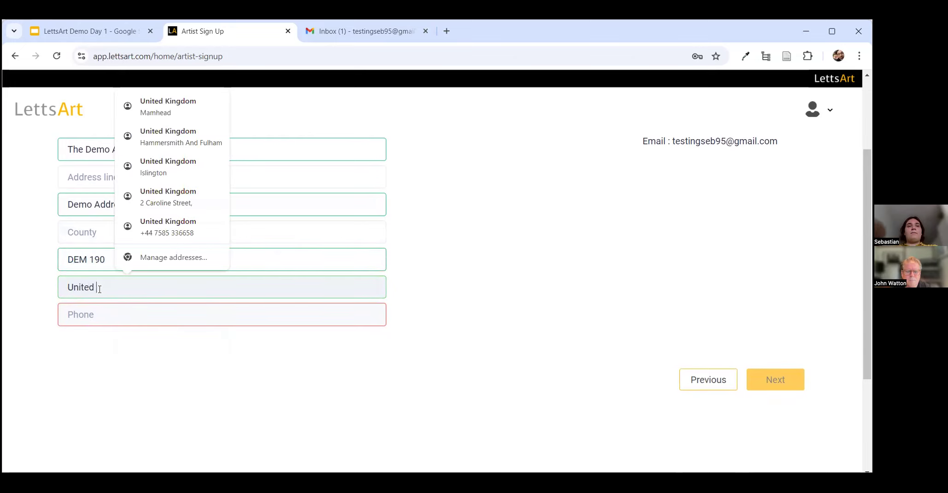
{"action": "key", "text": "BackSpace"}
{"action": "type", "text": "dom"}
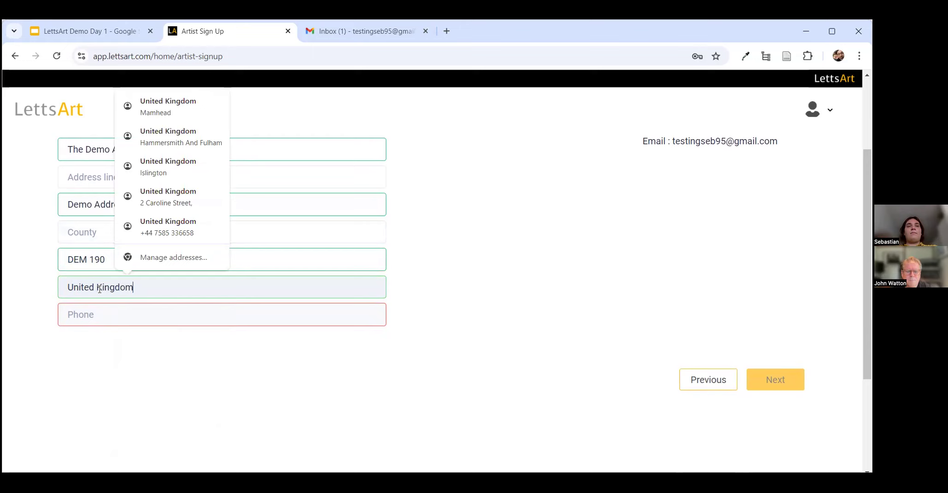
Step: Enter the phone number and advance the gallery setup to Homepage Setup
{"action": "left_click", "coordinate": [89, 313]}
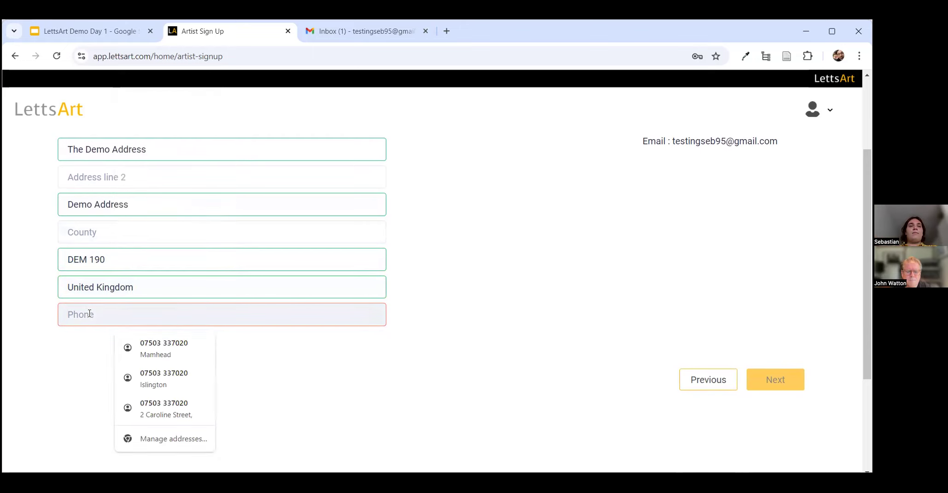
{"action": "type", "text": "0"}
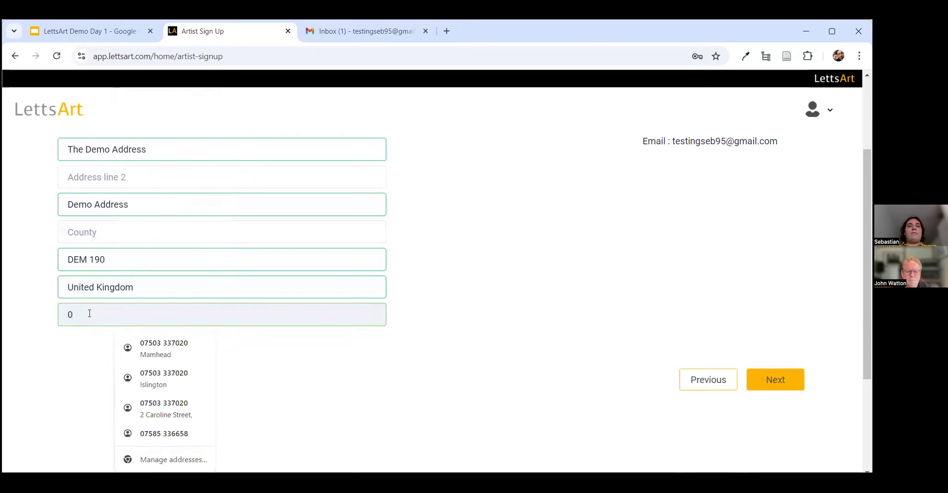
{"action": "type", "text": "7777777777"}
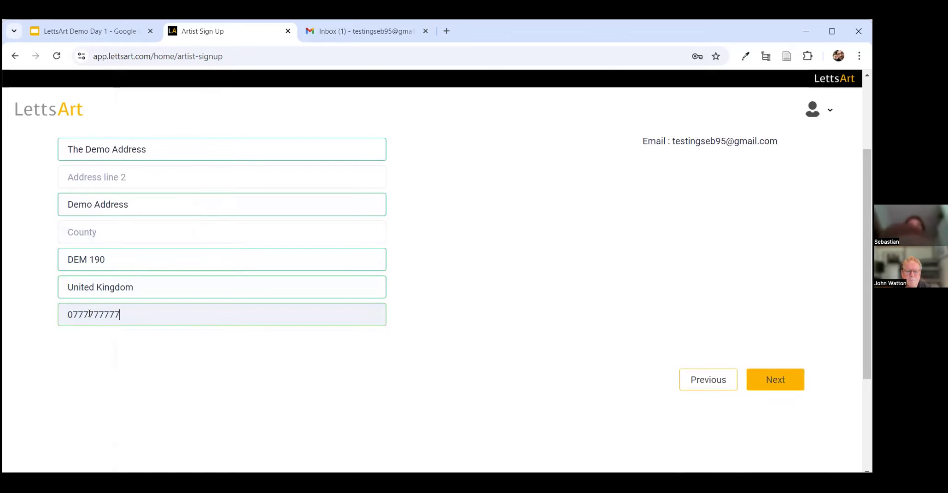
{"action": "left_click", "coordinate": [377, 400]}
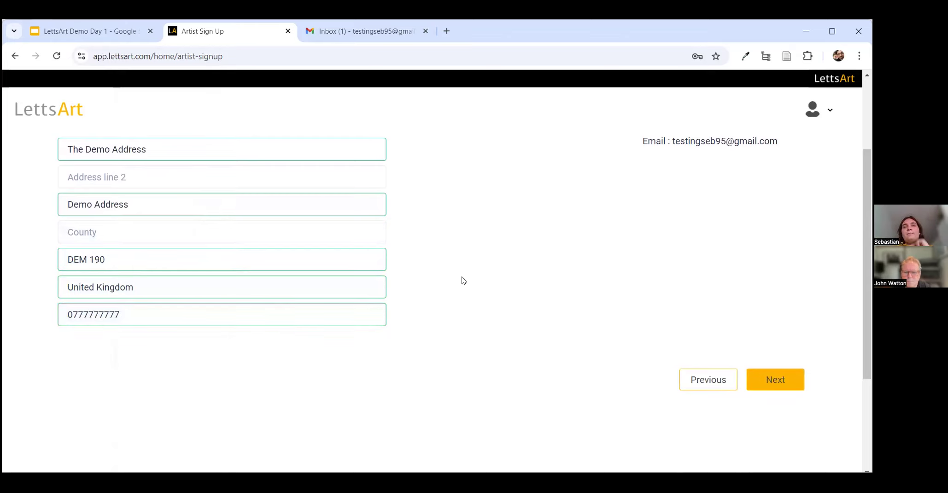
{"action": "scroll", "coordinate": [462, 280], "scroll_direction": "up", "scroll_amount": 1}
{"action": "left_click", "coordinate": [771, 433]}
{"action": "scroll", "coordinate": [295, 316], "scroll_direction": "down", "scroll_amount": 1}
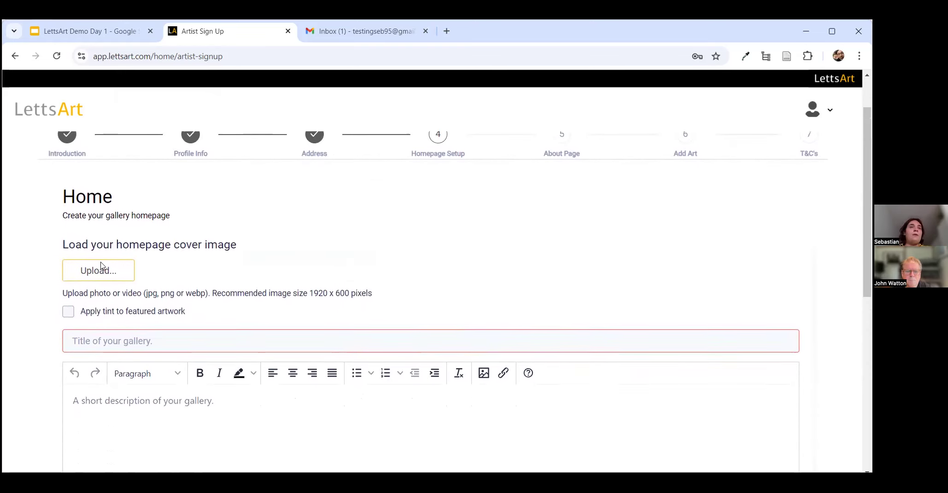
{"action": "scroll", "coordinate": [268, 214], "scroll_direction": "down", "scroll_amount": 1}
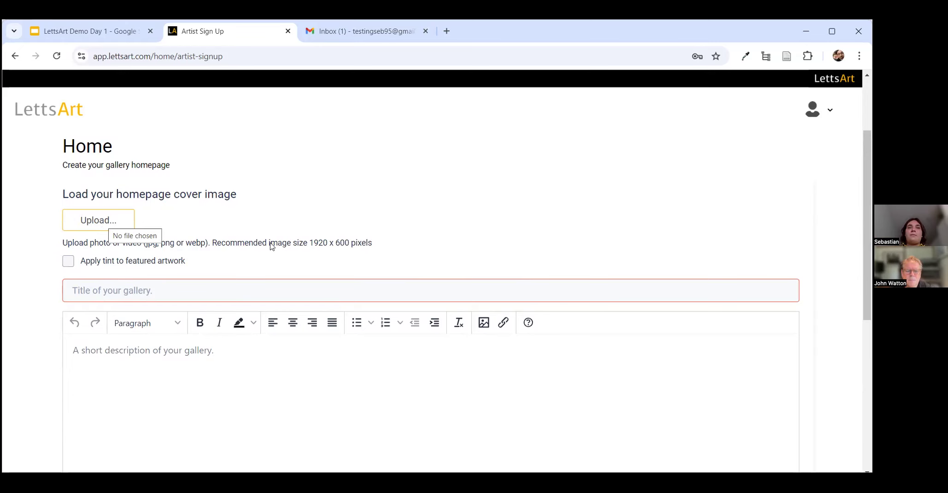
{"action": "left_click", "coordinate": [326, 134]}
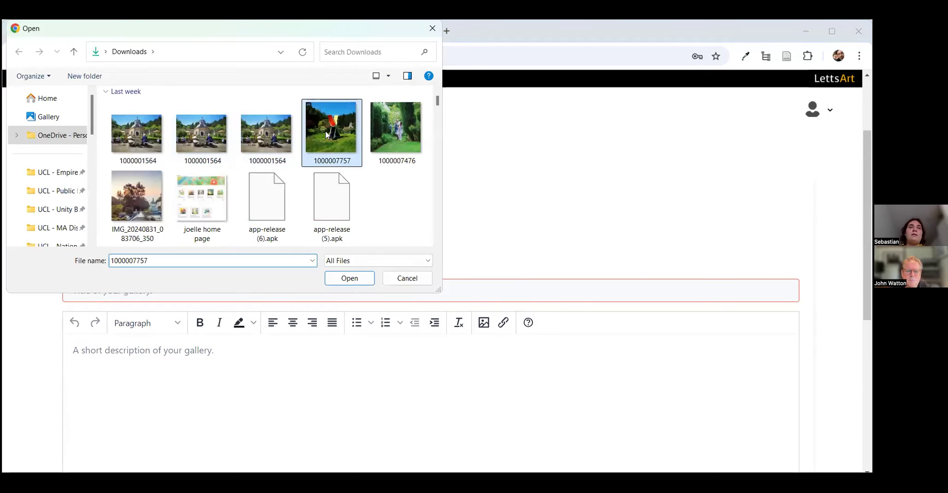
{"action": "key", "text": "Return"}
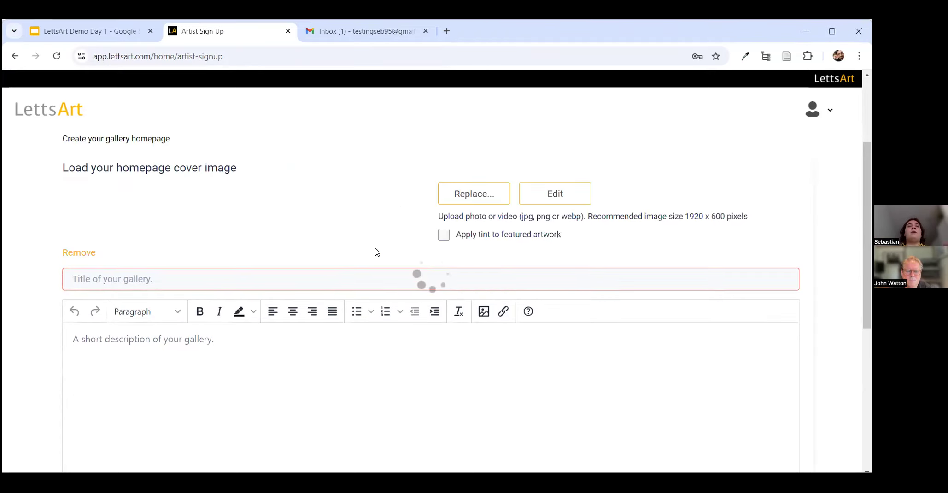
Step: Title the gallery "Demo Gallery" and apply the tint to the featured artwork on the homepage cover
{"action": "left_click", "coordinate": [311, 278]}
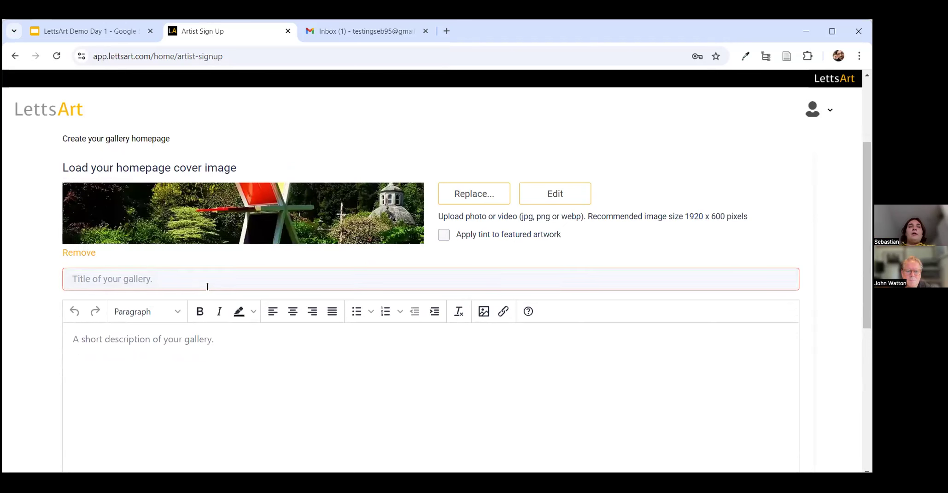
{"action": "type", "text": "Demo"}
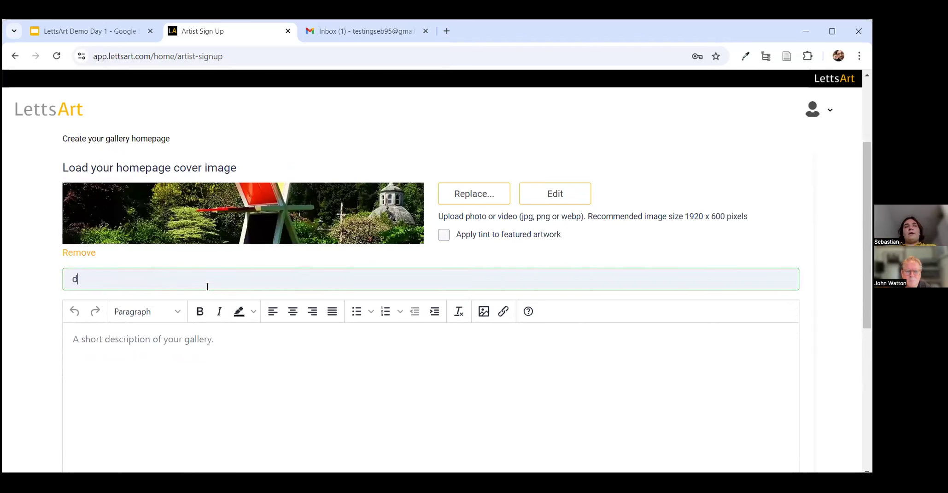
{"action": "type", "text": " Gallery"}
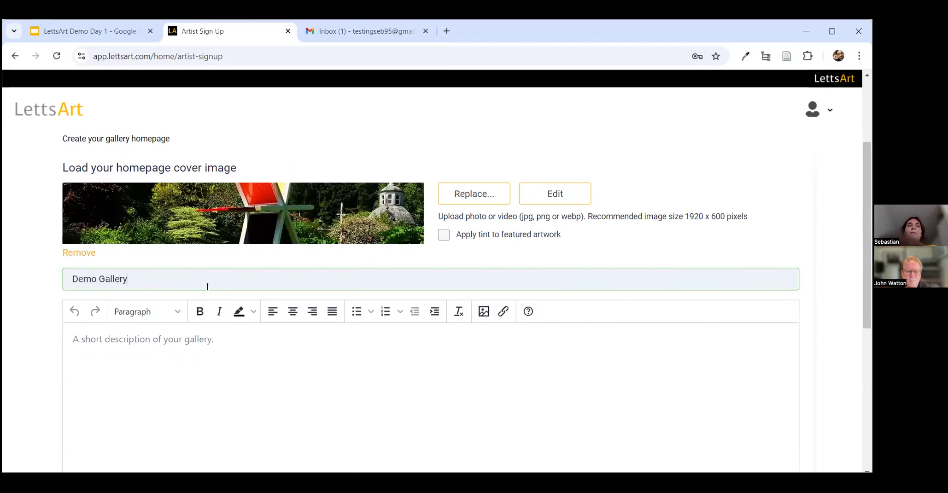
{"action": "left_click", "coordinate": [485, 234]}
{"action": "scroll", "coordinate": [511, 225], "scroll_direction": "down", "scroll_amount": 1}
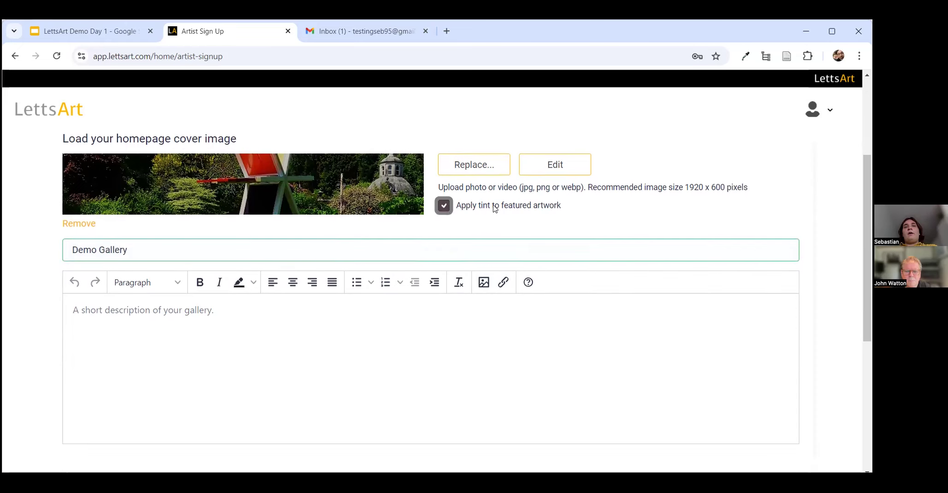
{"action": "left_click", "coordinate": [492, 205]}
{"action": "left_click", "coordinate": [491, 205]}
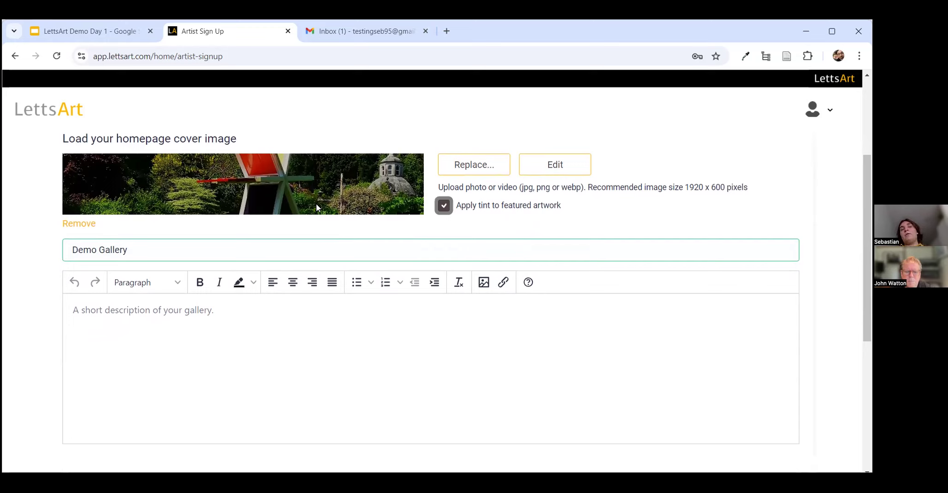
Step: Enter the short gallery description "This is my demonstation gallery."
{"action": "left_click", "coordinate": [190, 342]}
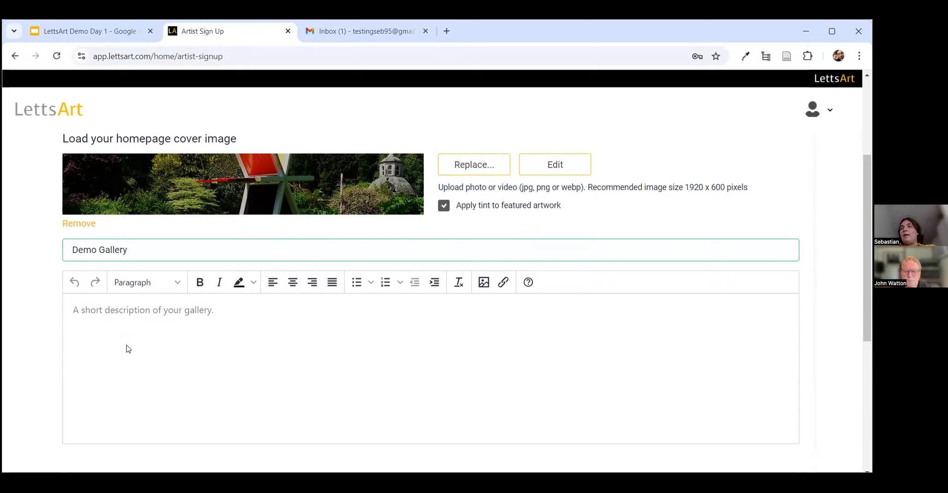
{"action": "type", "text": "A"}
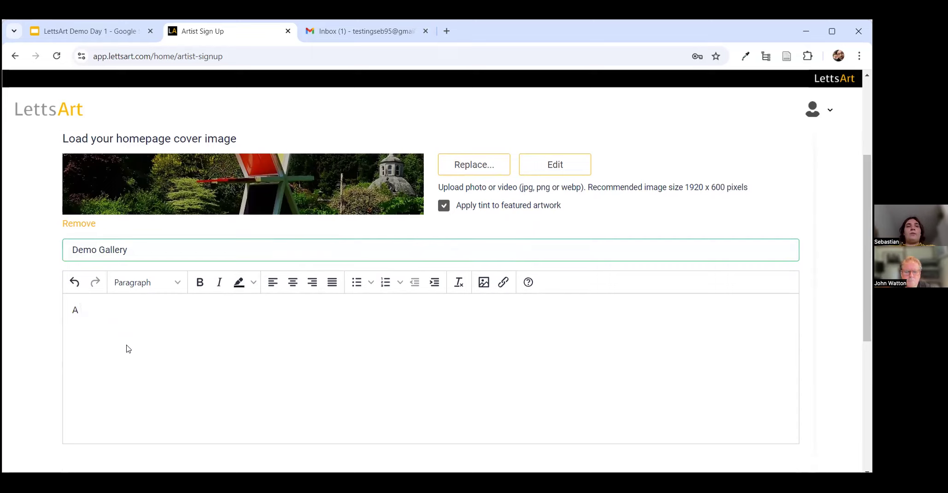
{"action": "key", "text": "BackSpace"}
{"action": "type", "text": "Th"}
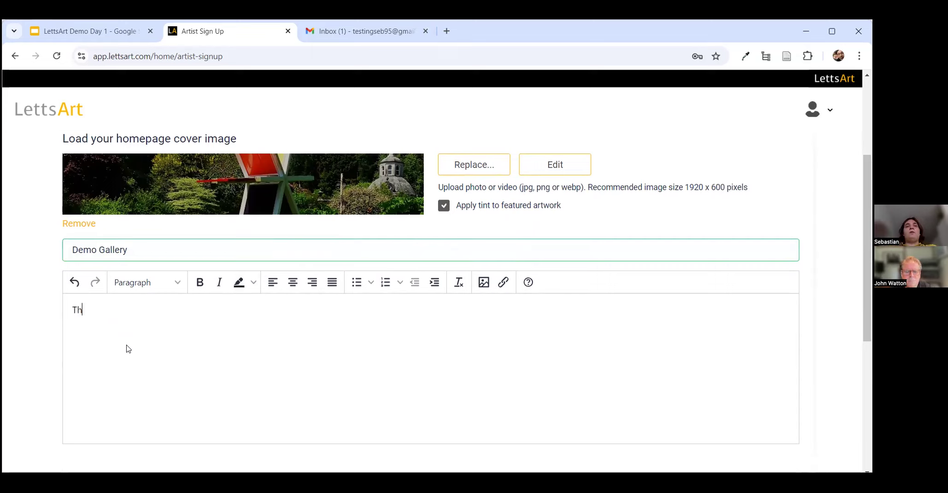
{"action": "type", "text": "is is my demo"}
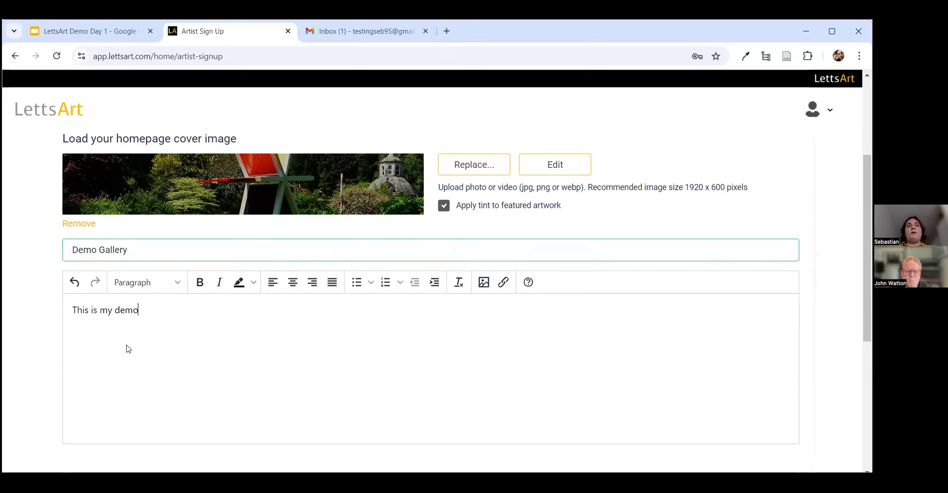
{"action": "type", "text": "nstration gallery."}
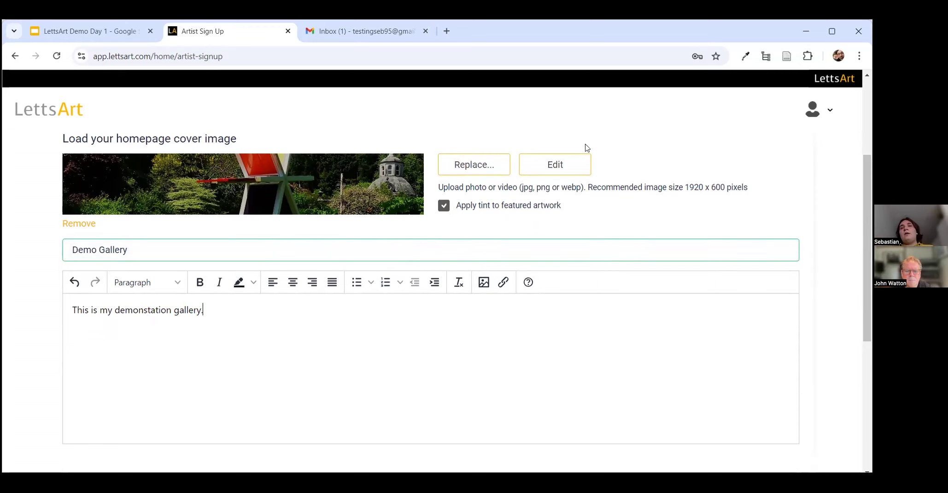
Step: Open the homepage cover image for editing, reposition it in the crop frame, and try rotating it left and flipping it horizontally
{"action": "left_click", "coordinate": [556, 171]}
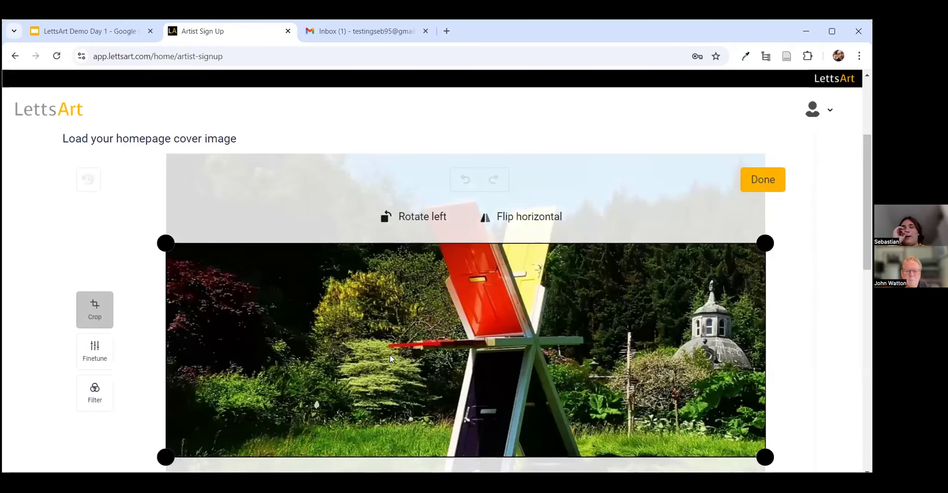
{"action": "left_click_drag", "start_coordinate": [580, 338], "coordinate": [568, 412]}
{"action": "left_click_drag", "start_coordinate": [569, 377], "coordinate": [554, 231]}
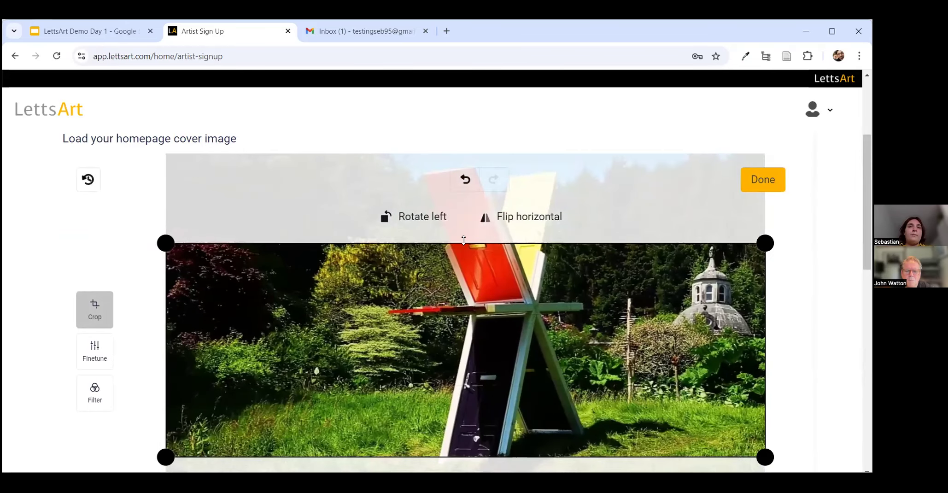
{"action": "left_click", "coordinate": [421, 219]}
{"action": "left_click", "coordinate": [421, 220]}
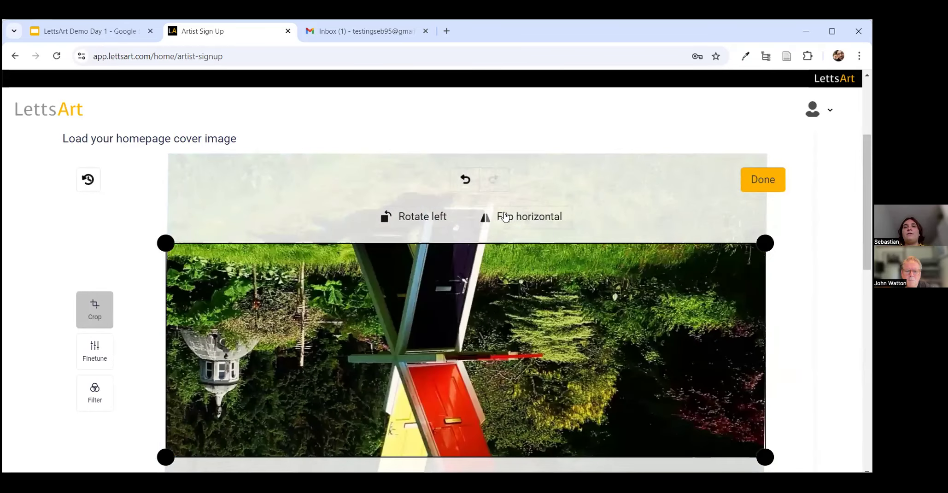
{"action": "left_click", "coordinate": [505, 218]}
{"action": "left_click", "coordinate": [421, 219]}
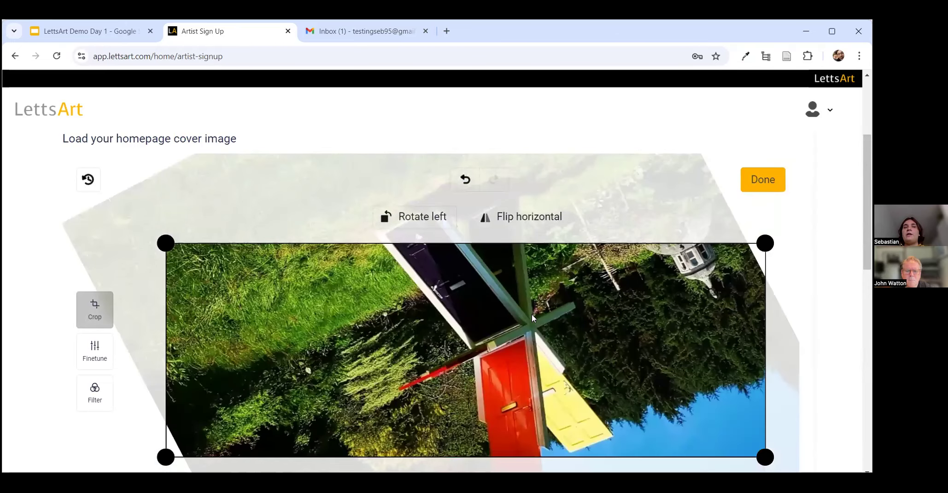
{"action": "scroll", "coordinate": [84, 374], "scroll_direction": "down", "scroll_amount": 1}
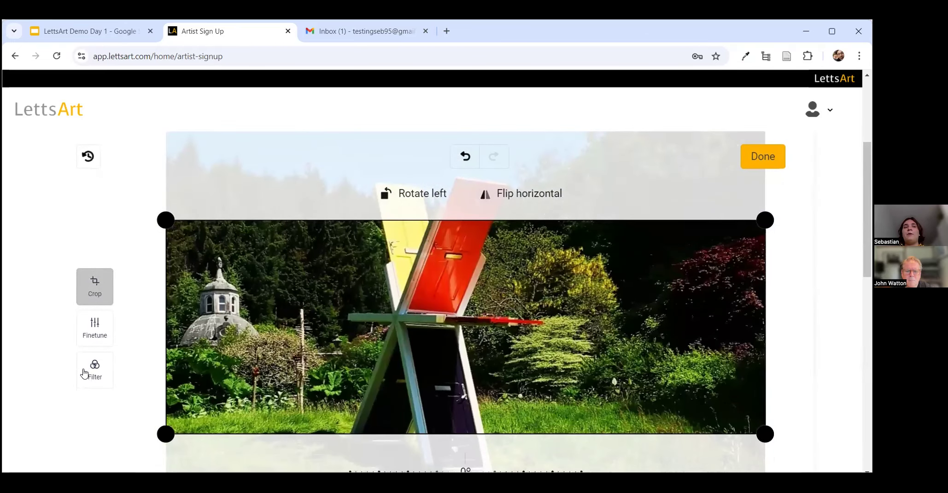
Step: Try out different filters on the homepage cover image, ending with a black-and-white one
{"action": "left_click", "coordinate": [93, 371]}
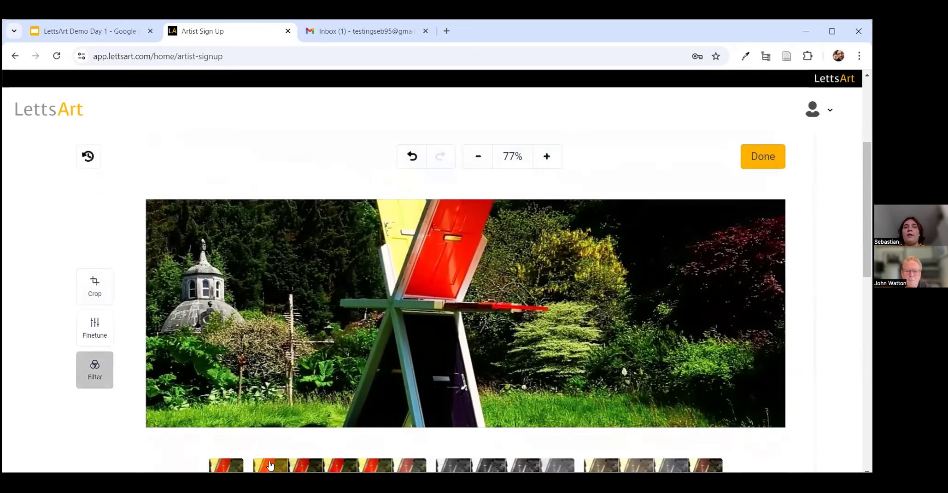
{"action": "left_click", "coordinate": [304, 465]}
{"action": "left_click", "coordinate": [436, 467]}
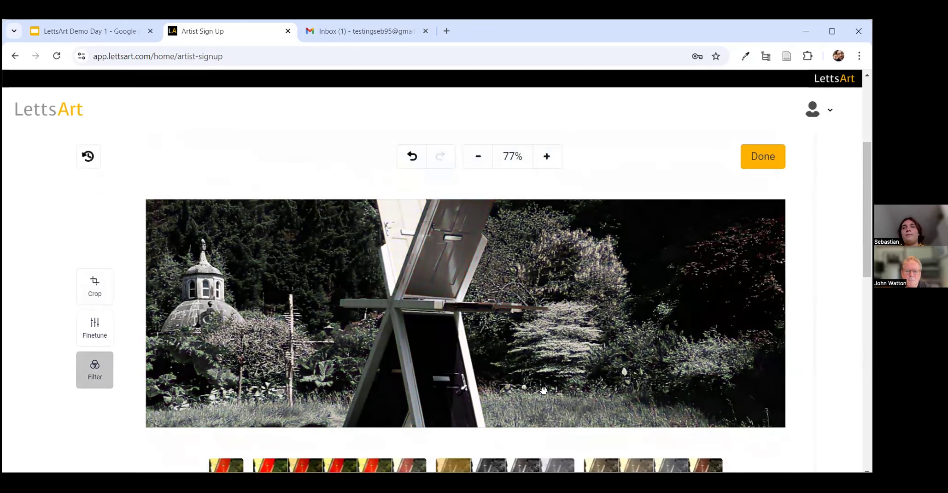
Step: Try a Finetune adjustment of 13 on the homepage cover image
{"action": "left_click", "coordinate": [94, 330]}
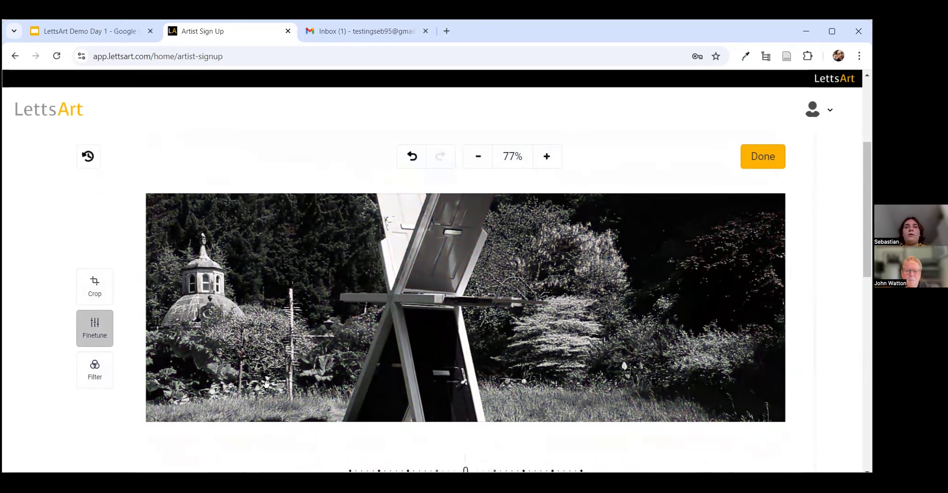
{"action": "left_click_drag", "start_coordinate": [457, 459], "coordinate": [474, 443]}
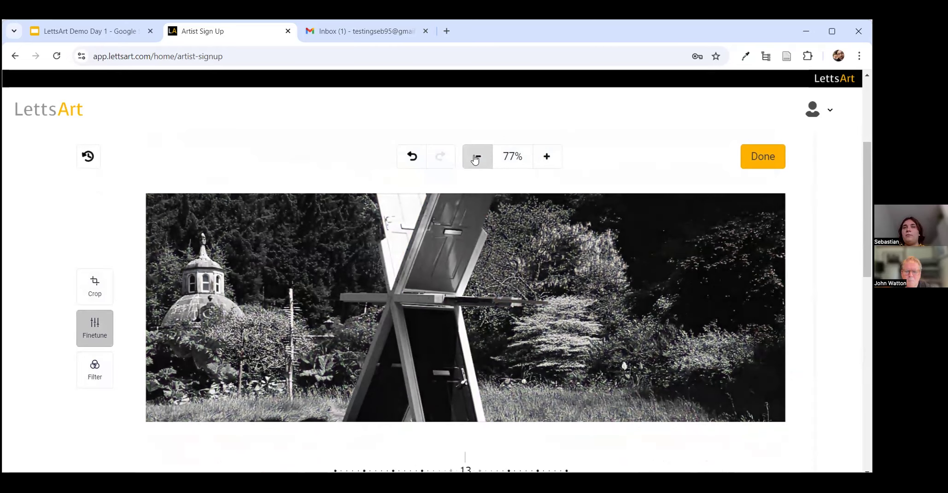
{"action": "left_click", "coordinate": [475, 158]}
{"action": "left_click", "coordinate": [477, 157]}
{"action": "left_click", "coordinate": [553, 161]}
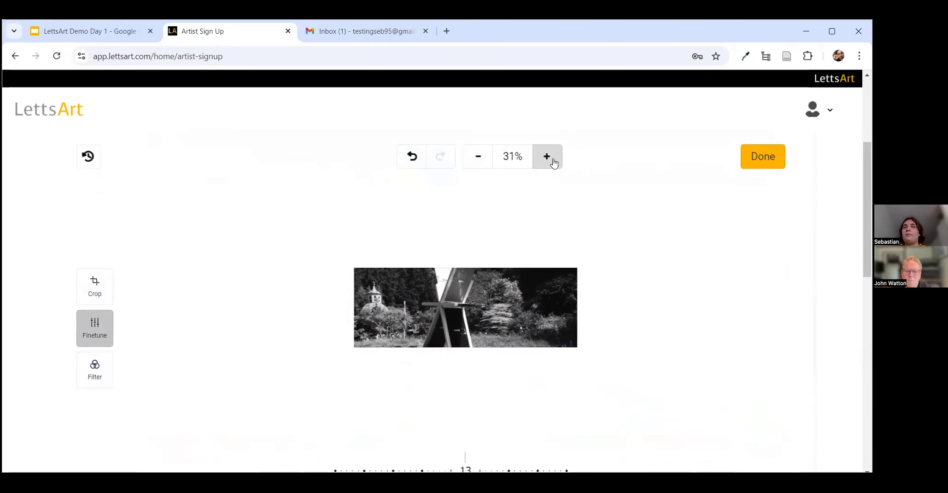
{"action": "left_click", "coordinate": [553, 161]}
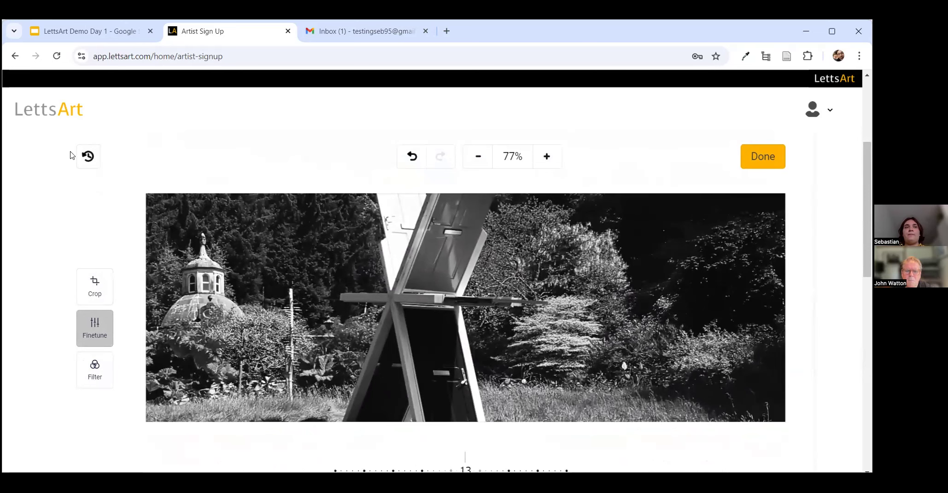
Step: Revert all edits made to the homepage cover image and finish editing it
{"action": "left_click", "coordinate": [88, 156]}
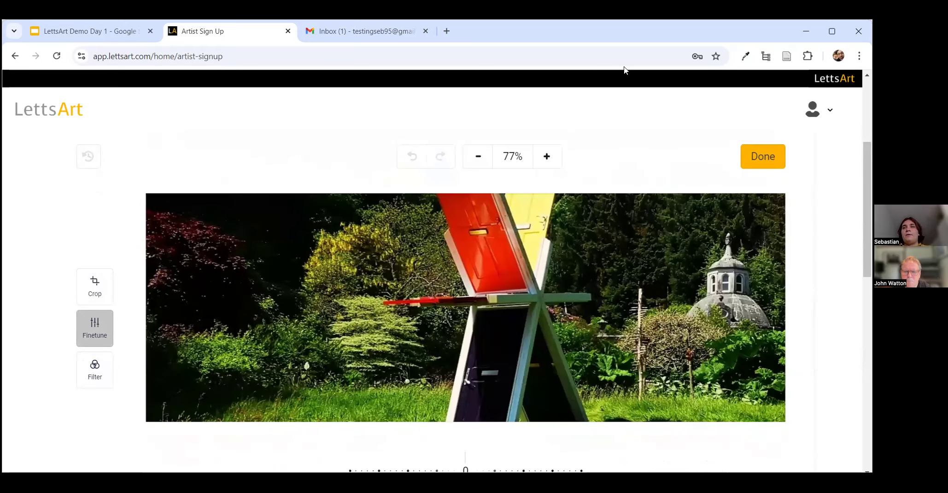
{"action": "left_click", "coordinate": [768, 169]}
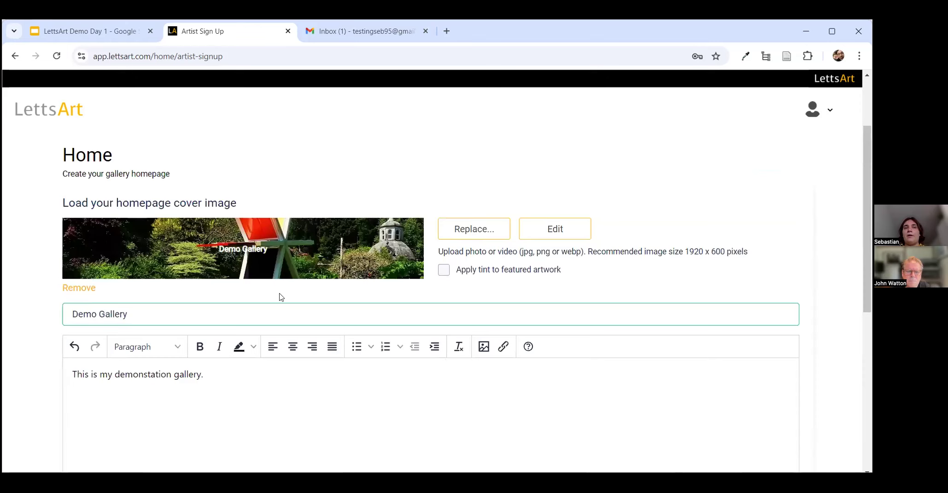
Step: Apply the tint to the featured artwork again and advance the gallery setup to About Page
{"action": "scroll", "coordinate": [307, 298], "scroll_direction": "down", "scroll_amount": 3}
{"action": "left_click", "coordinate": [444, 150]}
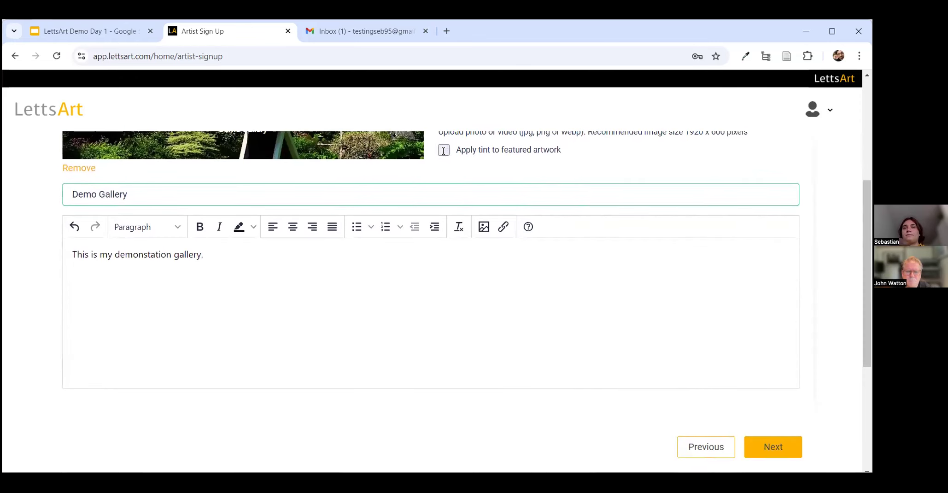
{"action": "left_click", "coordinate": [776, 445]}
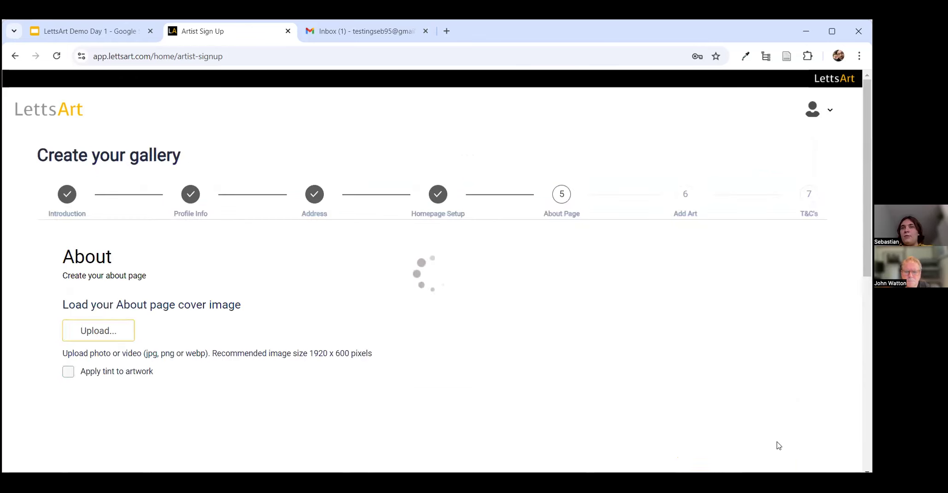
Step: Upload the image IMG_20240831_083706_350 from the Downloads folder as the About page cover image
{"action": "scroll", "coordinate": [254, 294], "scroll_direction": "down", "scroll_amount": 1}
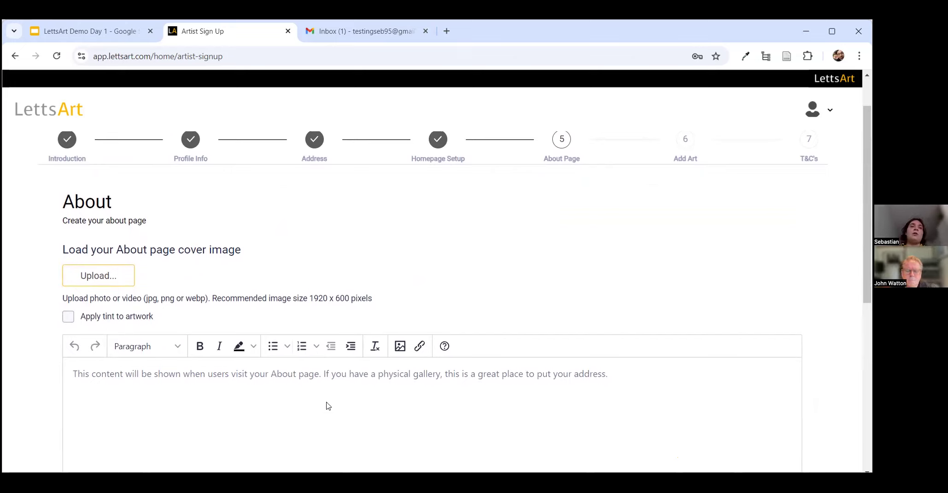
{"action": "scroll", "coordinate": [328, 405], "scroll_direction": "down", "scroll_amount": 1}
{"action": "left_click", "coordinate": [231, 366]}
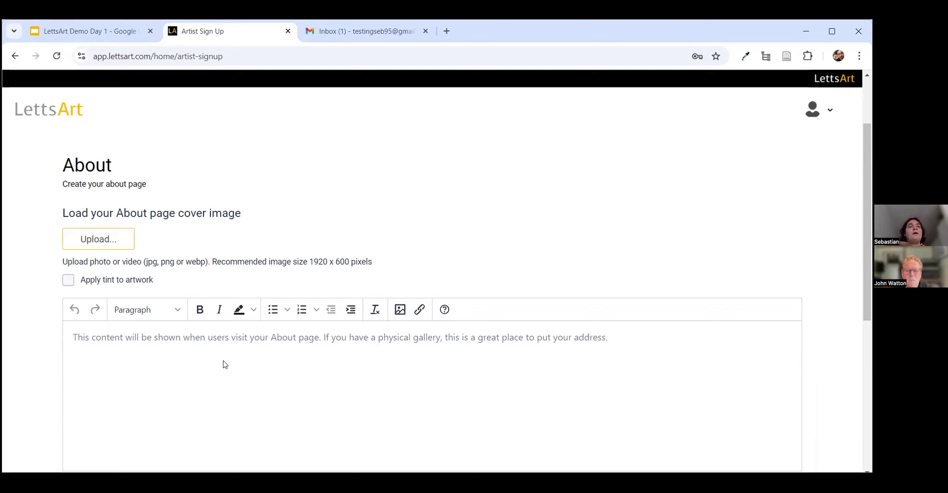
{"action": "left_click", "coordinate": [119, 242]}
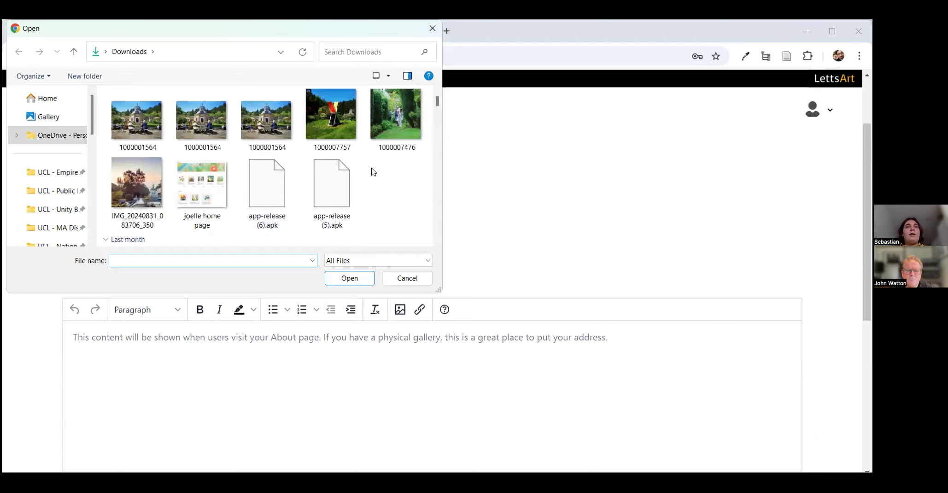
{"action": "left_click", "coordinate": [124, 170]}
{"action": "left_click", "coordinate": [350, 278]}
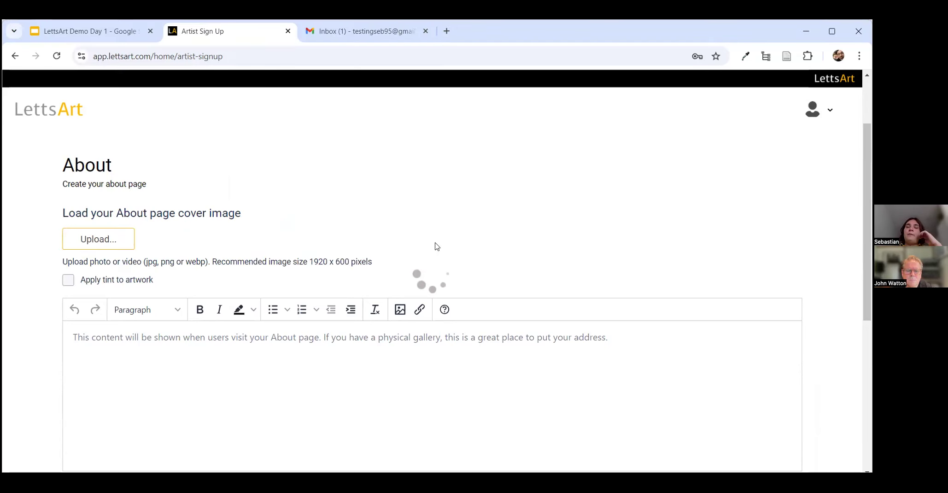
Step: Try the tint on the About page cover image and switch it off again
{"action": "scroll", "coordinate": [508, 359], "scroll_direction": "down", "scroll_amount": 1}
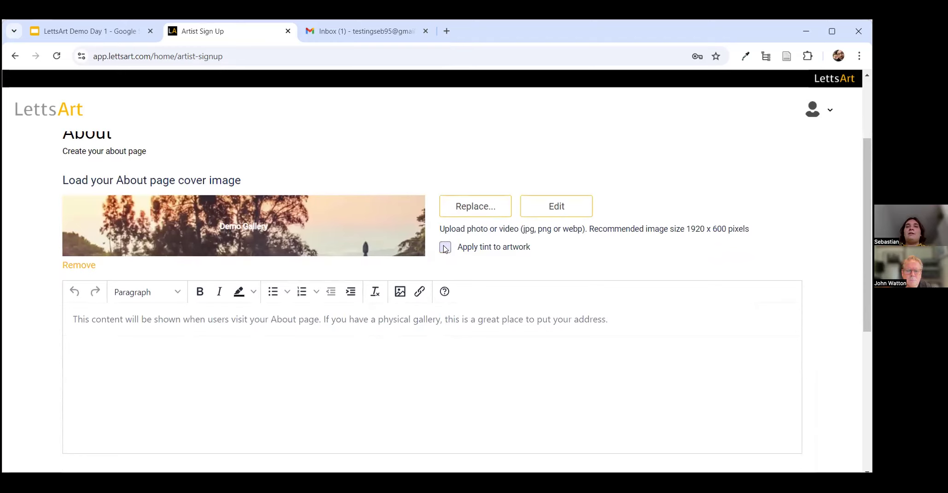
{"action": "scroll", "coordinate": [446, 248], "scroll_direction": "up", "scroll_amount": 2}
{"action": "left_click", "coordinate": [444, 342]}
{"action": "left_click", "coordinate": [445, 342]}
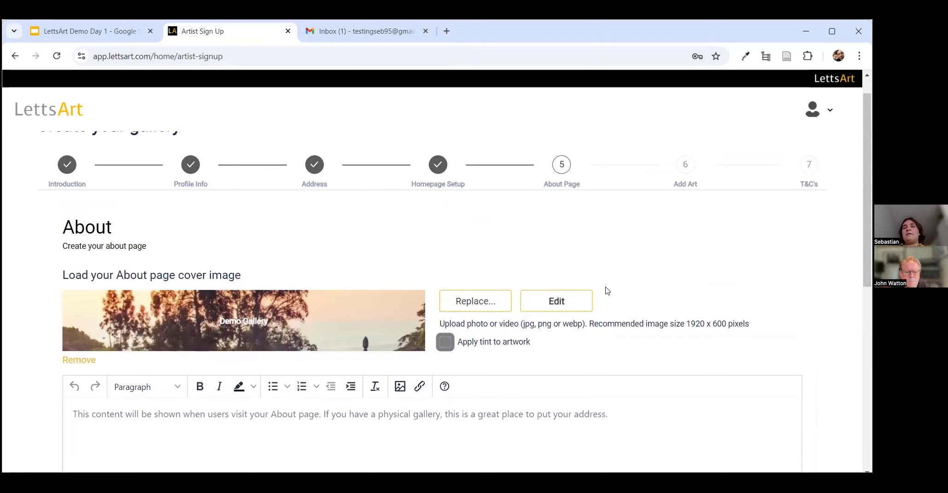
Step: Write the About text "This is my gallery for demonstration purposes. And I would like viewers to know that my studio is located in London."
{"action": "scroll", "coordinate": [452, 364], "scroll_direction": "down", "scroll_amount": 2}
{"action": "left_click", "coordinate": [314, 387]}
{"action": "type", "text": "Th"}
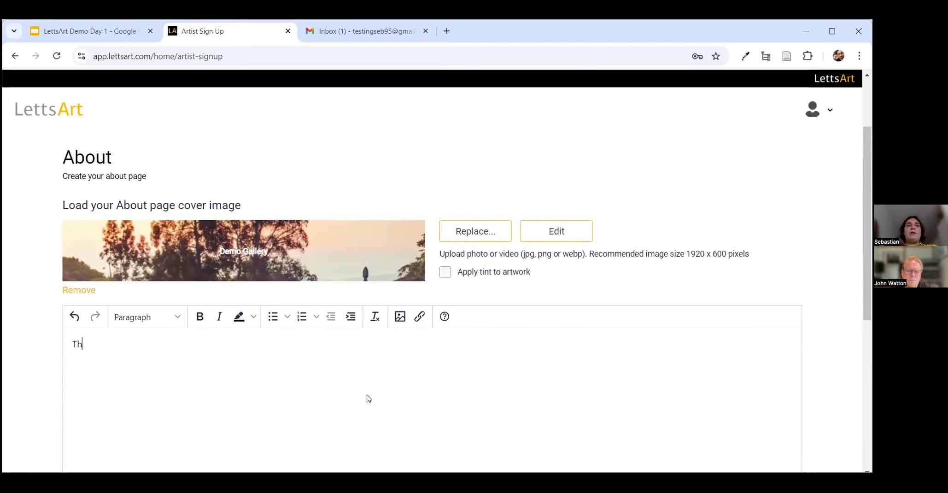
{"action": "type", "text": "is is my gallery "}
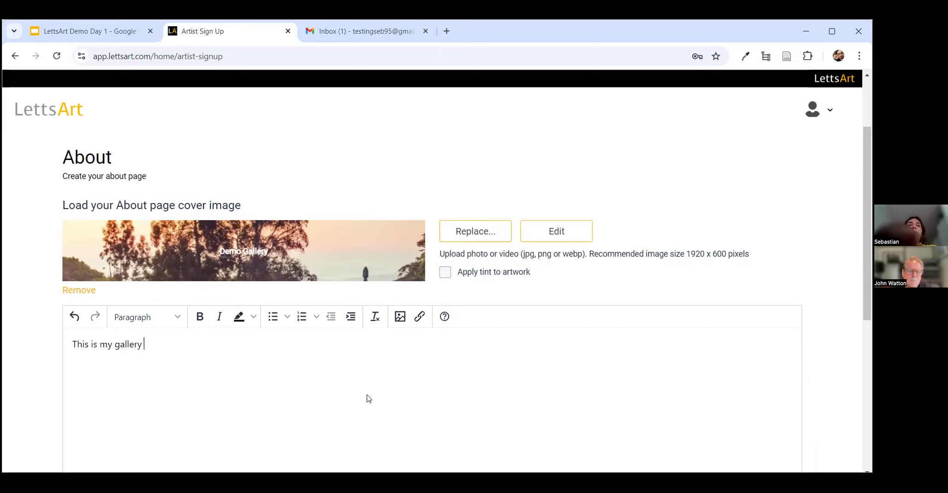
{"action": "type", "text": "for demonstaation purp"}
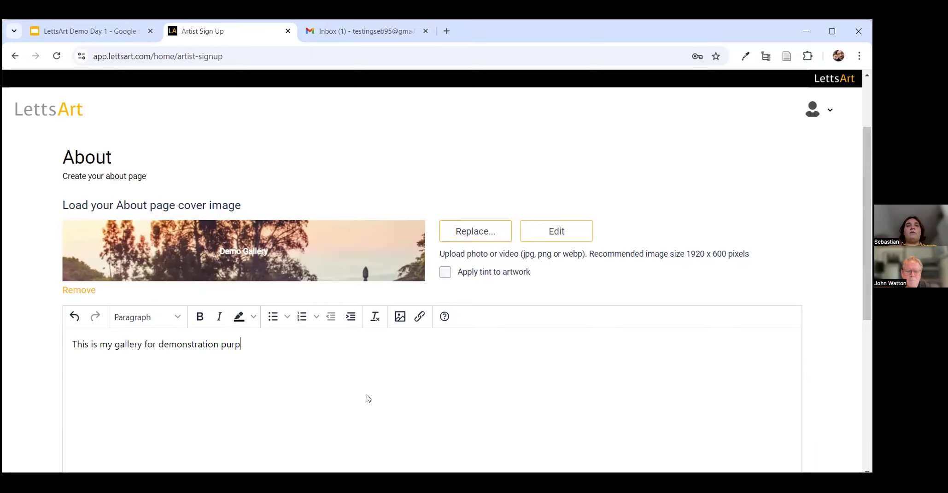
{"action": "type", "text": "oses. And "}
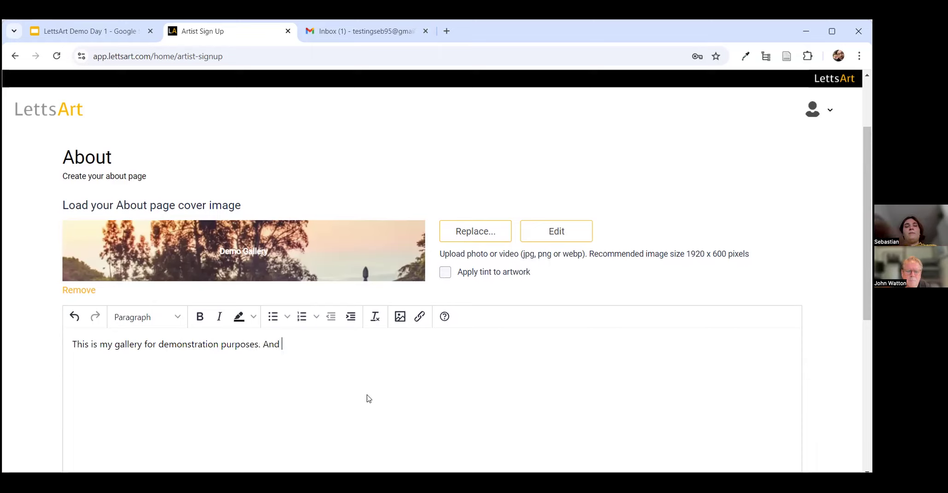
{"action": "type", "text": "I would like"}
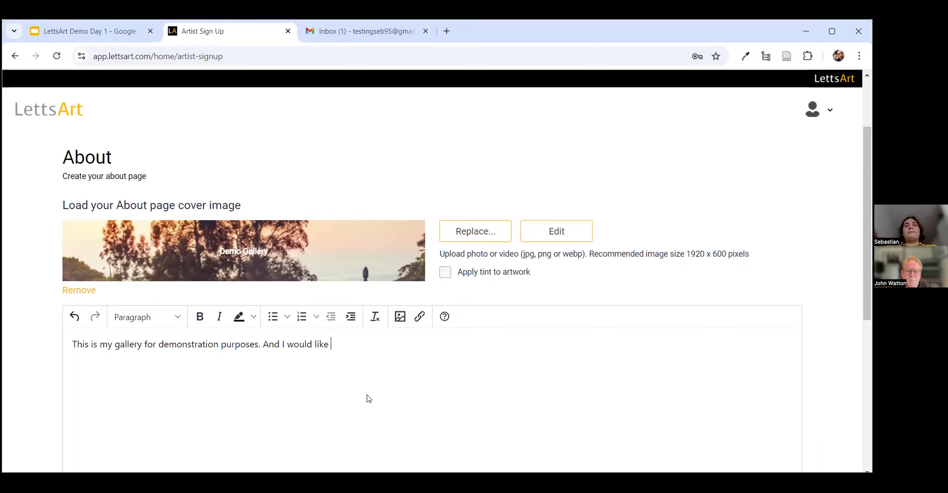
{"action": "type", "text": " viewers to know th"}
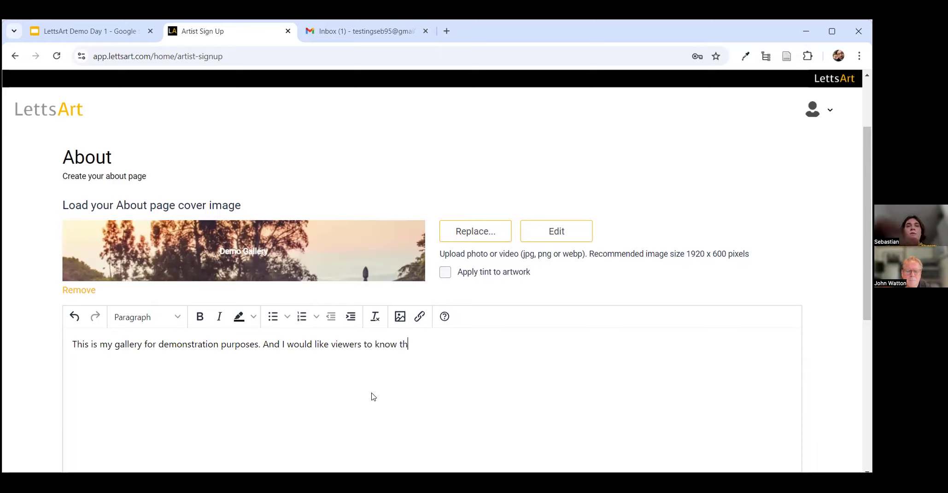
{"action": "type", "text": "at my studio"}
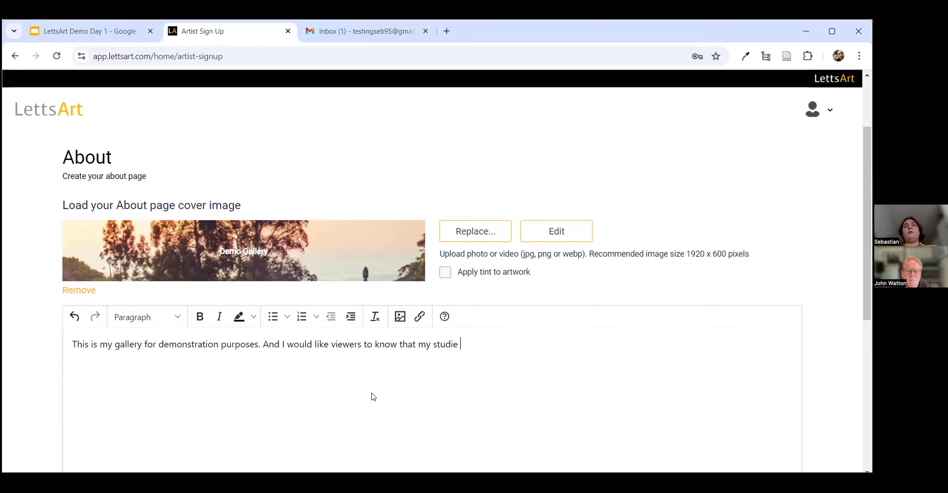
{"action": "type", "text": " is locat"}
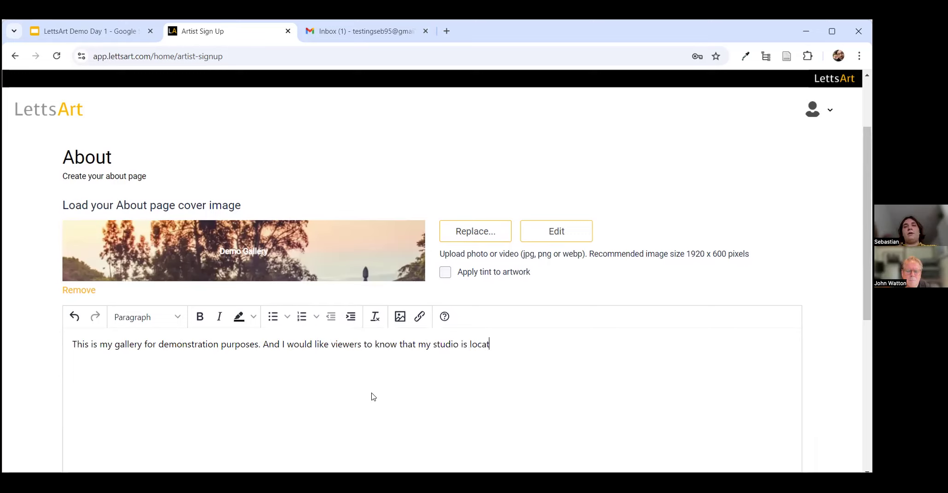
{"action": "type", "text": "ed in London. "}
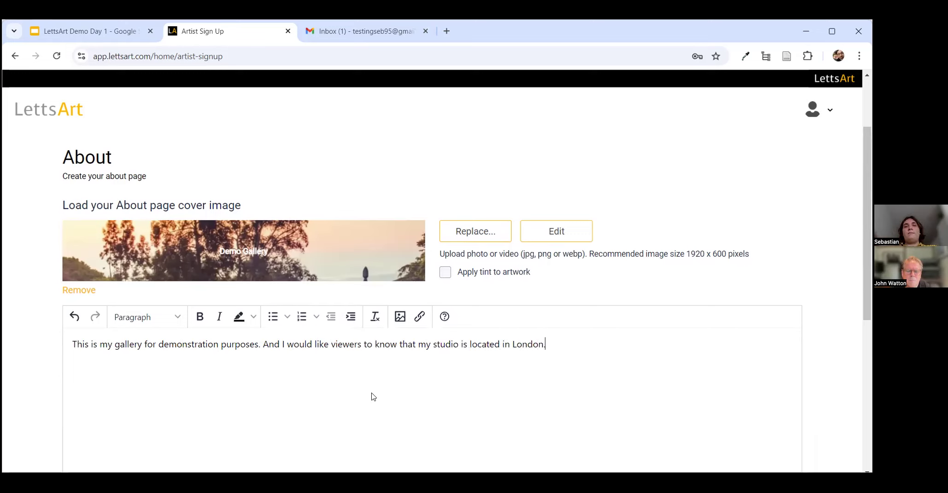
Step: Add "I will handle any shipping requirements of artworks after you have purchased them." to the About text and advance to Add Art
{"action": "type", "text": "I will handle any sh"}
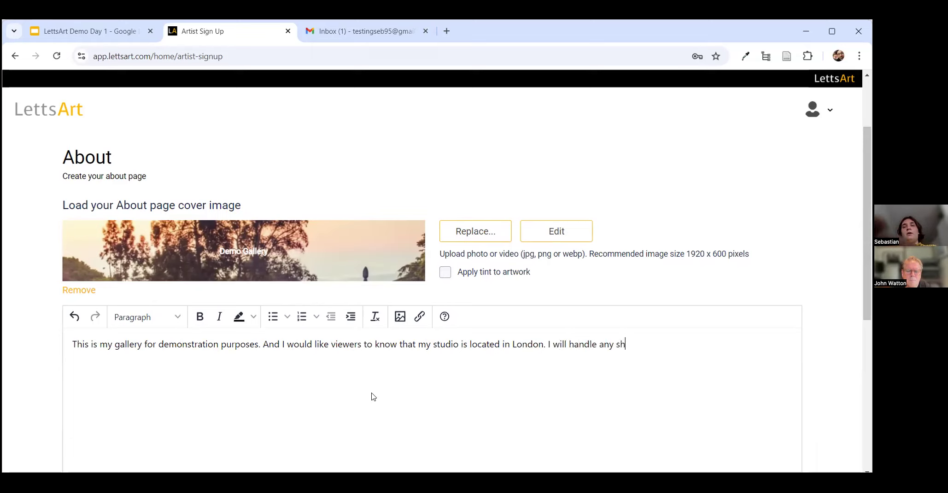
{"action": "type", "text": "ipping requir"}
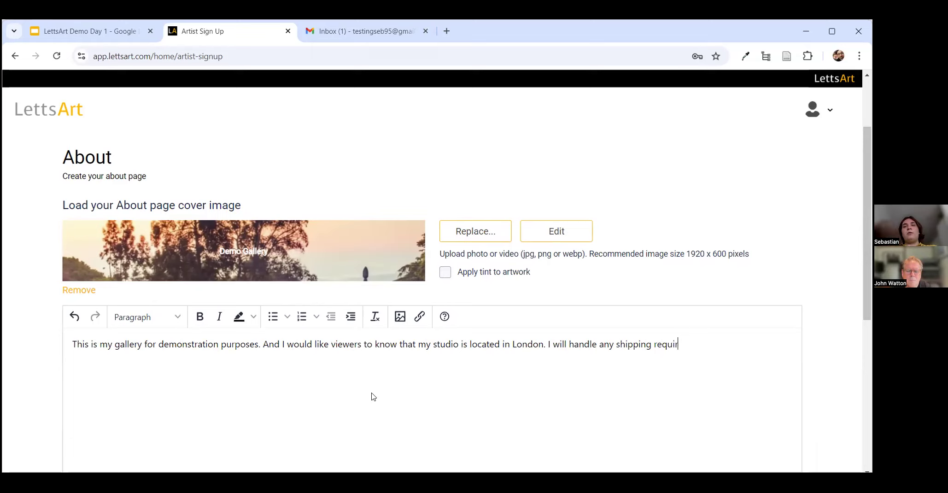
{"action": "type", "text": "ements of"}
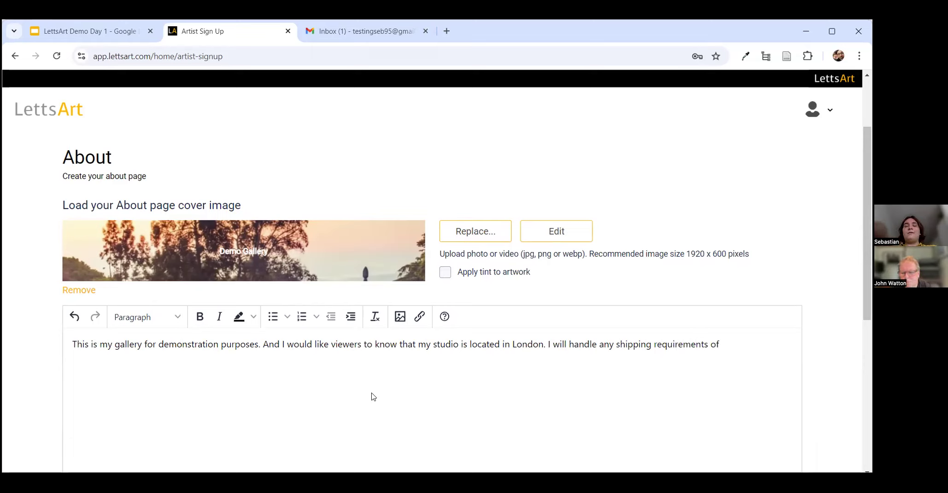
{"action": "type", "text": " artworks after yo"}
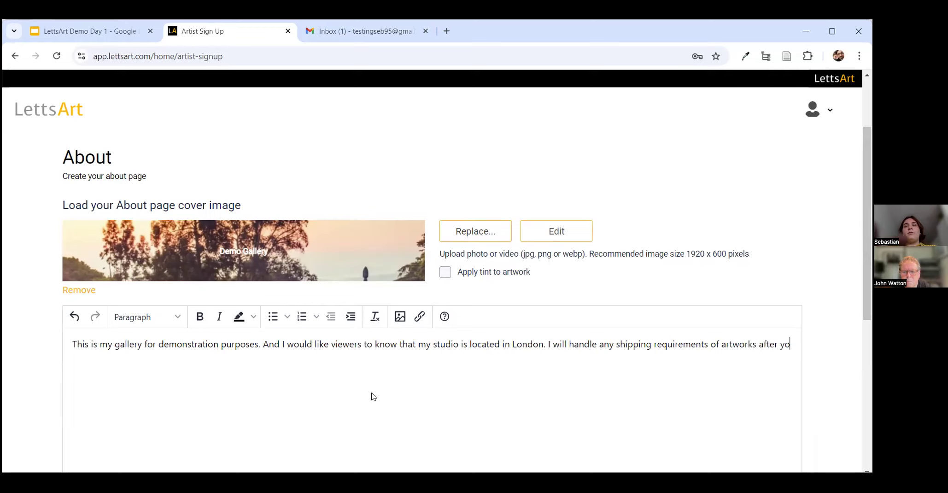
{"action": "type", "text": "u have purchased them."}
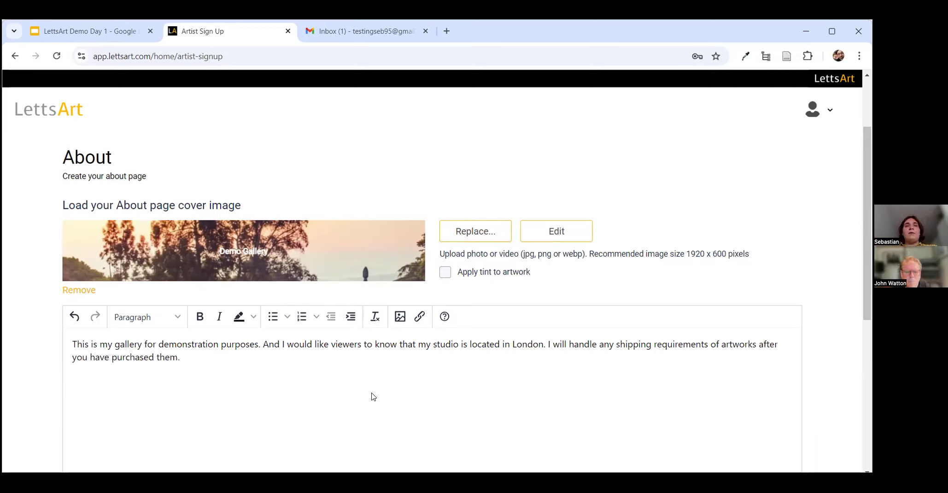
{"action": "scroll", "coordinate": [373, 396], "scroll_direction": "down", "scroll_amount": 4}
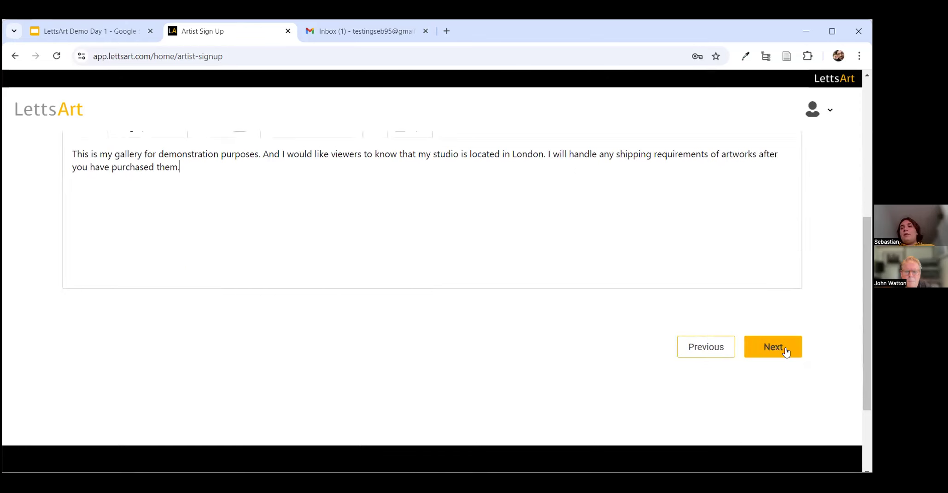
{"action": "left_click", "coordinate": [776, 395]}
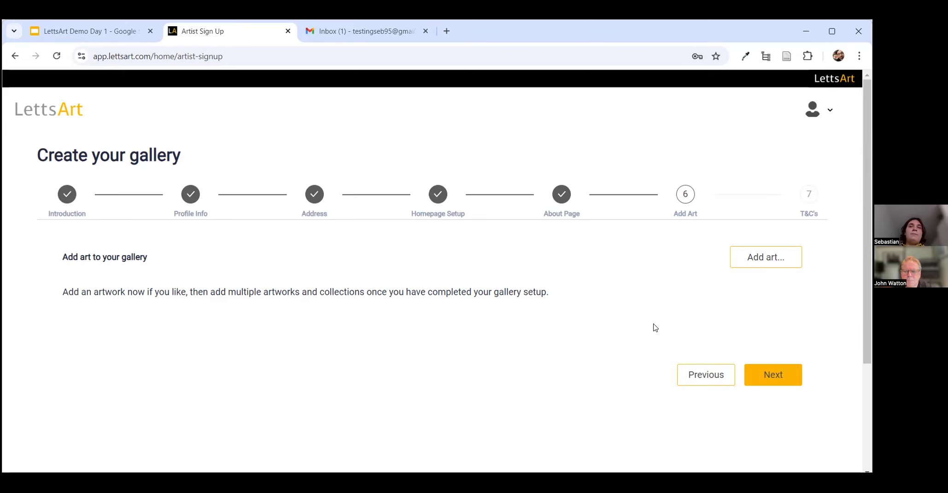
{"action": "left_click", "coordinate": [760, 261]}
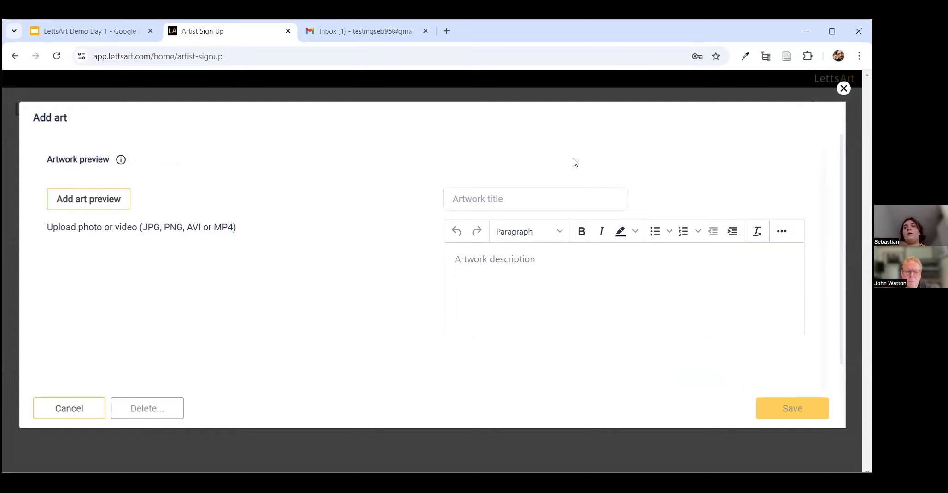
{"action": "left_click", "coordinate": [77, 201]}
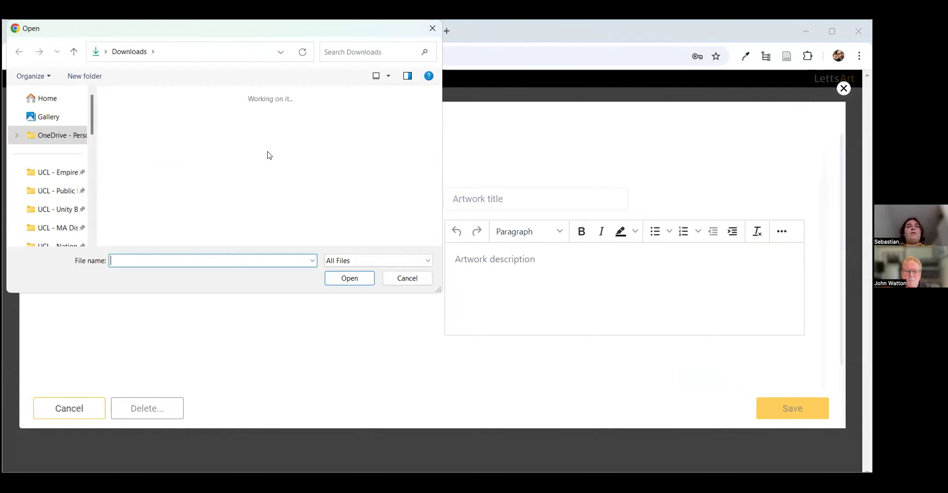
{"action": "scroll", "coordinate": [268, 152], "scroll_direction": "down", "scroll_amount": 2}
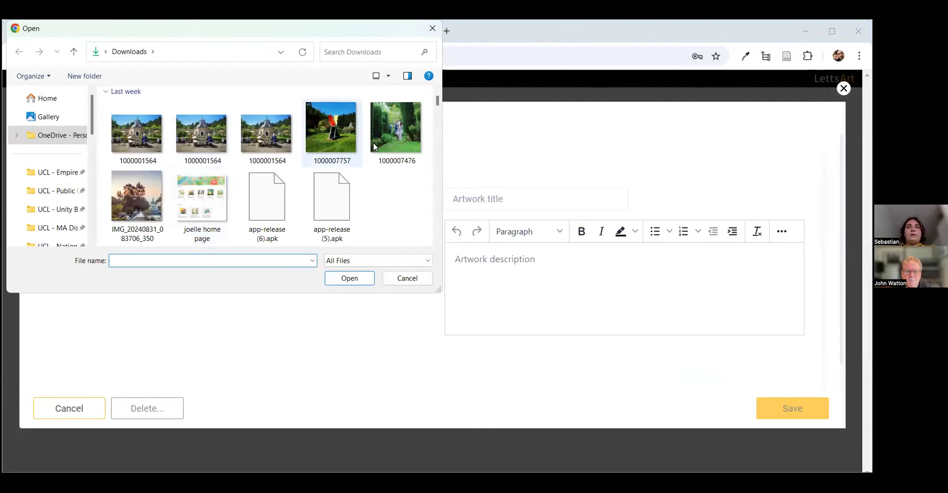
{"action": "scroll", "coordinate": [375, 148], "scroll_direction": "down", "scroll_amount": 1}
{"action": "double_click", "coordinate": [402, 129]}
Step: Title the artwork "Demo Artwork", describe it as "This is my demo artwork." and save it
{"action": "left_click", "coordinate": [503, 203]}
{"action": "type", "text": "Demo Artwork"}
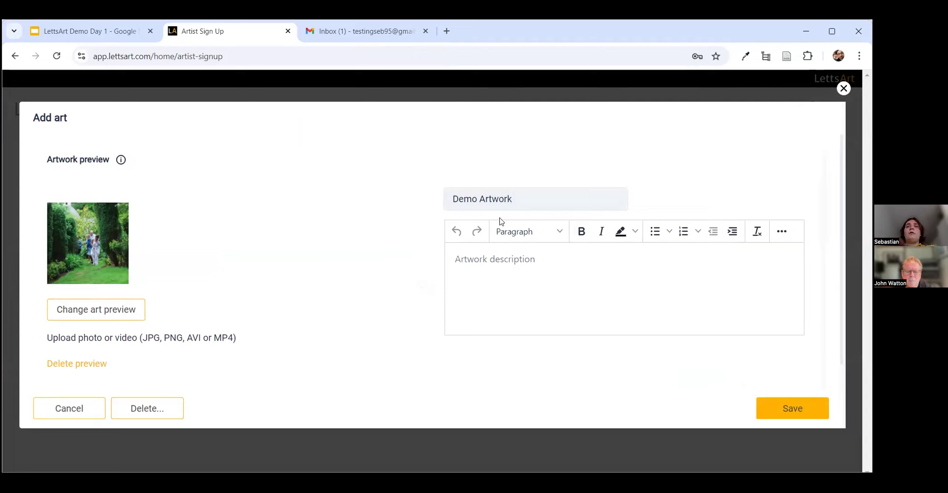
{"action": "left_click", "coordinate": [493, 269]}
{"action": "type", "text": "This is "}
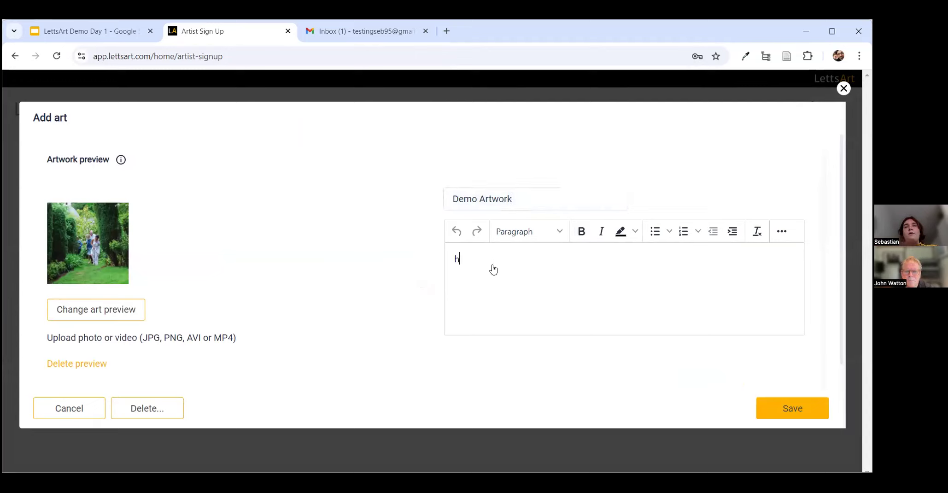
{"action": "type", "text": "my "}
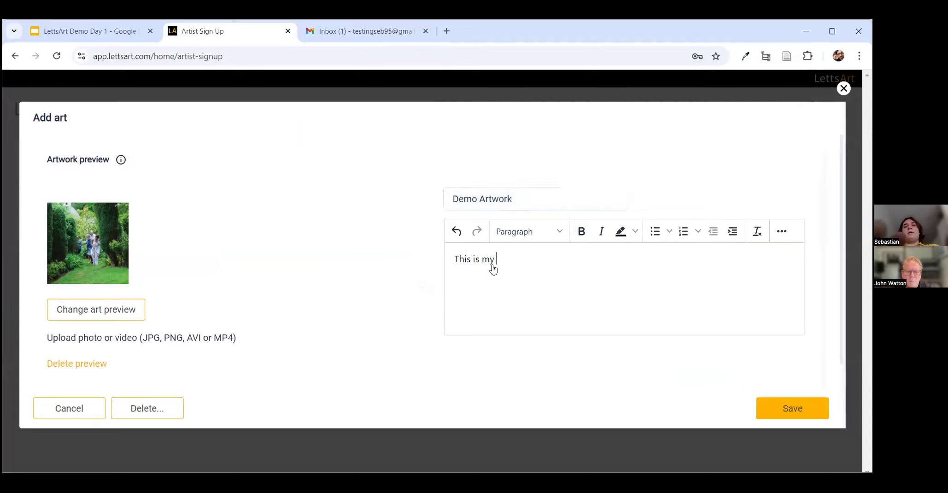
{"action": "type", "text": "demo artwork."}
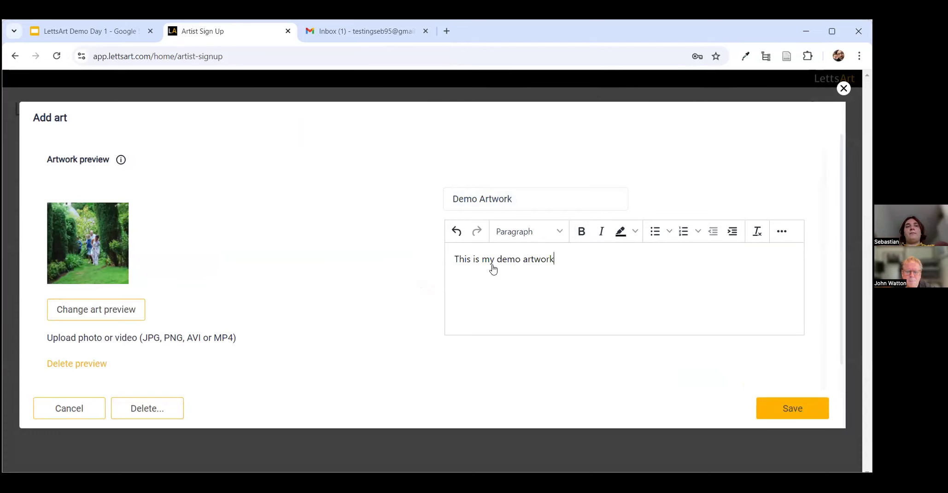
{"action": "scroll", "coordinate": [359, 305], "scroll_direction": "down", "scroll_amount": 1}
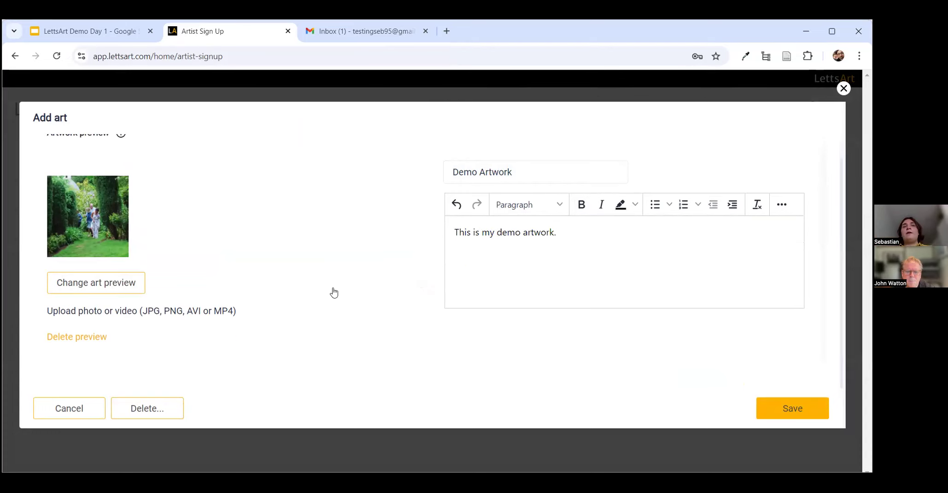
{"action": "scroll", "coordinate": [332, 292], "scroll_direction": "up", "scroll_amount": 1}
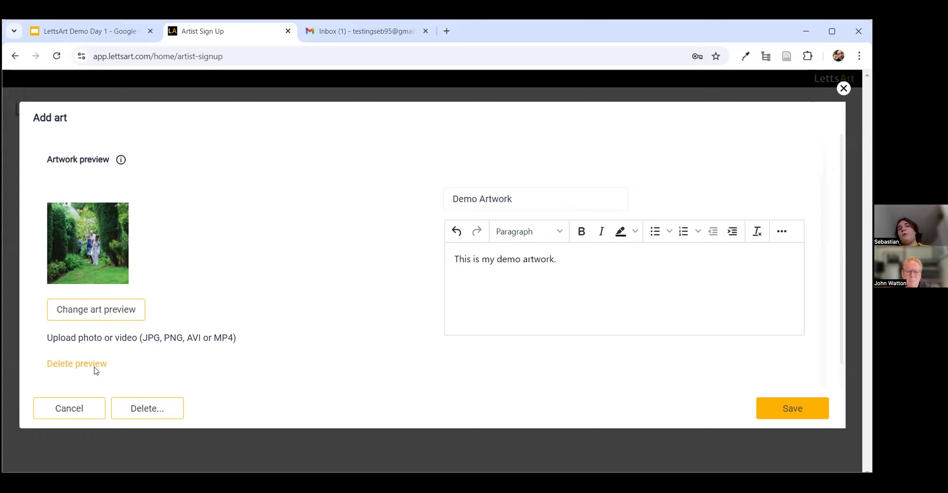
{"action": "scroll", "coordinate": [253, 266], "scroll_direction": "down", "scroll_amount": 1}
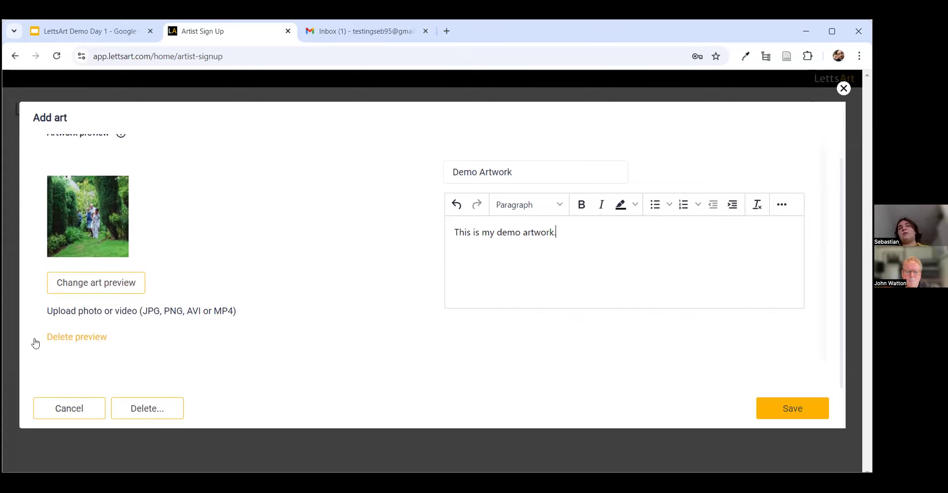
{"action": "left_click", "coordinate": [781, 408]}
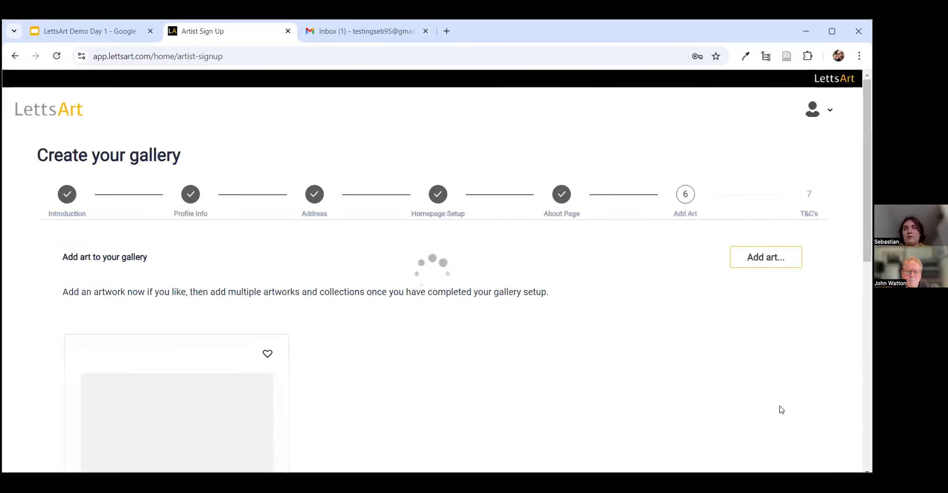
Step: Check the new artwork's card and open its detail view to examine the image, description, delivery details, sharing options and comments section
{"action": "scroll", "coordinate": [290, 349], "scroll_direction": "down", "scroll_amount": 4}
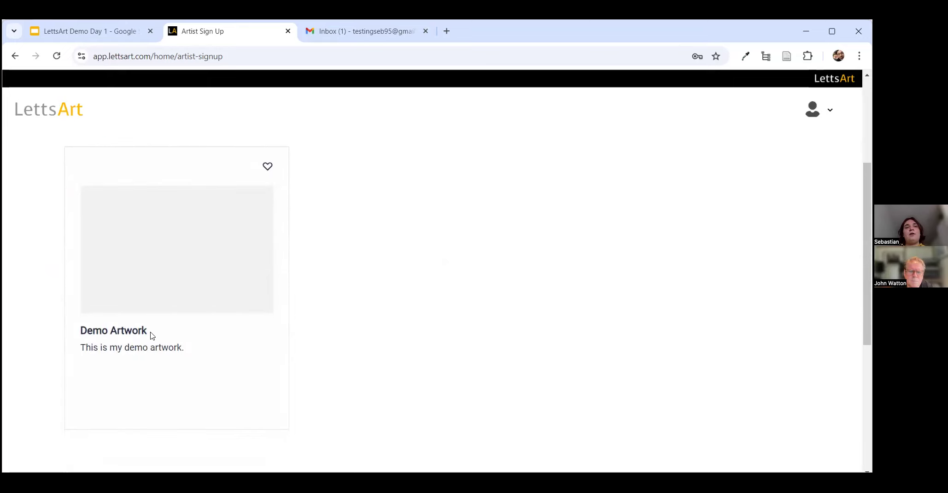
{"action": "scroll", "coordinate": [141, 373], "scroll_direction": "down", "scroll_amount": 1}
{"action": "scroll", "coordinate": [279, 325], "scroll_direction": "down", "scroll_amount": 1}
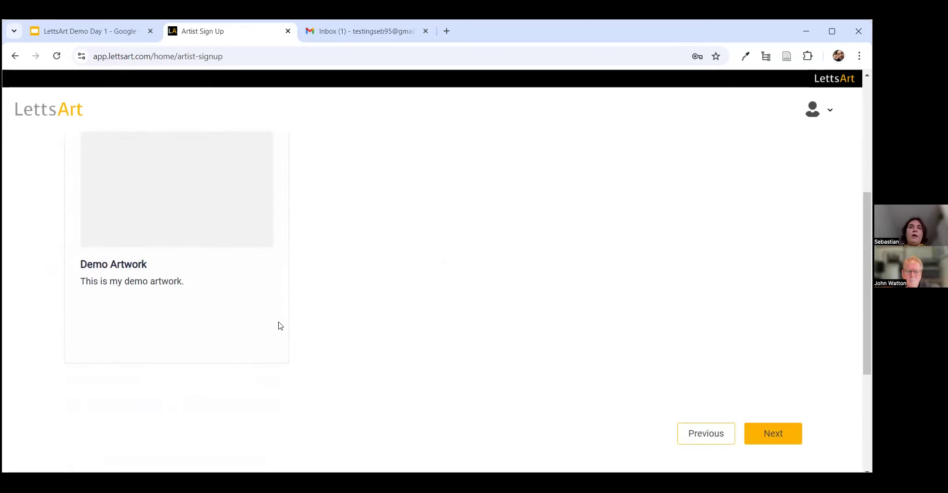
{"action": "scroll", "coordinate": [158, 348], "scroll_direction": "up", "scroll_amount": 2}
{"action": "scroll", "coordinate": [353, 182], "scroll_direction": "up", "scroll_amount": 3}
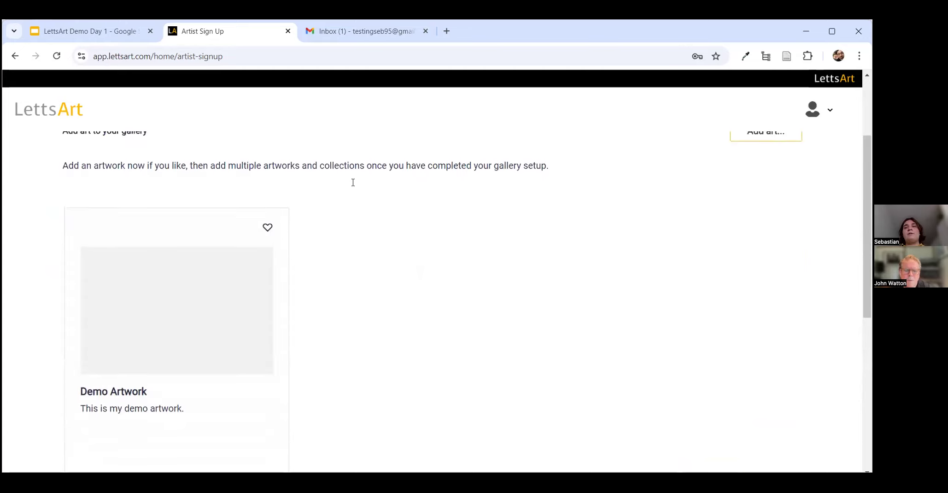
{"action": "scroll", "coordinate": [373, 285], "scroll_direction": "down", "scroll_amount": 2}
{"action": "scroll", "coordinate": [250, 392], "scroll_direction": "down", "scroll_amount": 1}
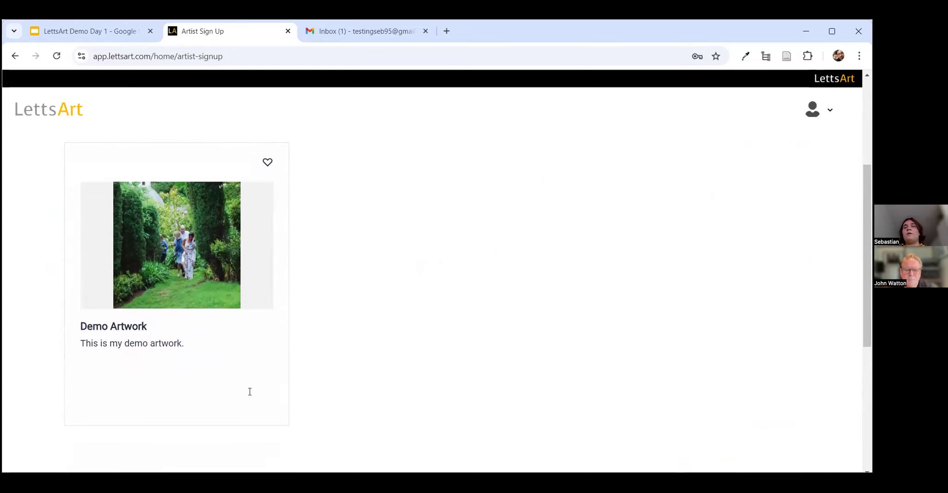
{"action": "left_click", "coordinate": [169, 362]}
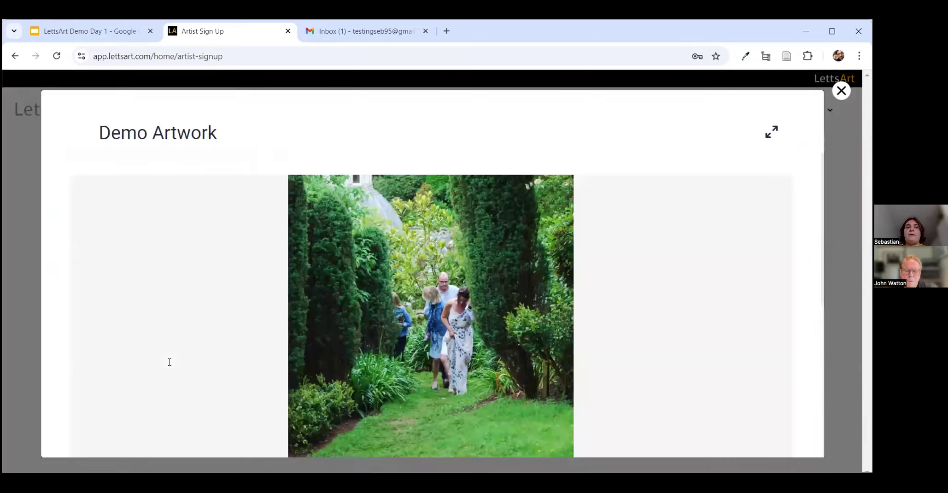
{"action": "scroll", "coordinate": [310, 303], "scroll_direction": "down", "scroll_amount": 5}
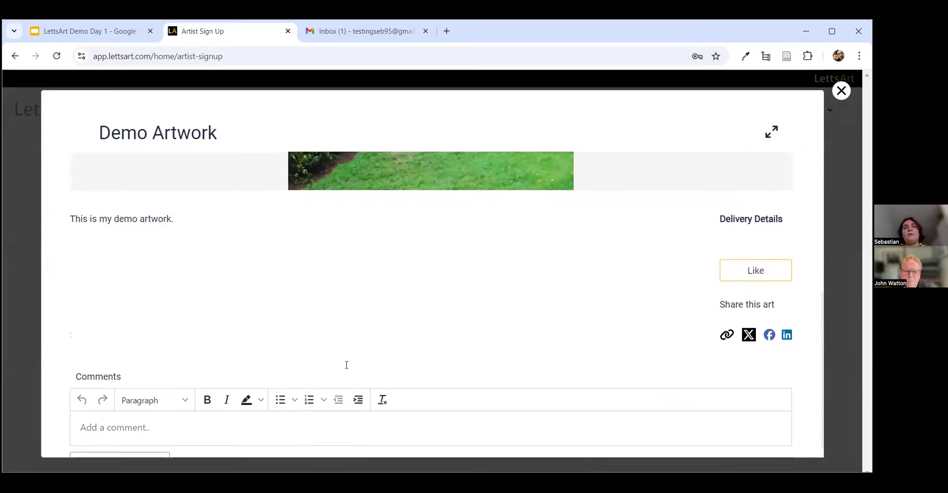
{"action": "scroll", "coordinate": [239, 229], "scroll_direction": "up", "scroll_amount": 2}
{"action": "scroll", "coordinate": [264, 184], "scroll_direction": "up", "scroll_amount": 3}
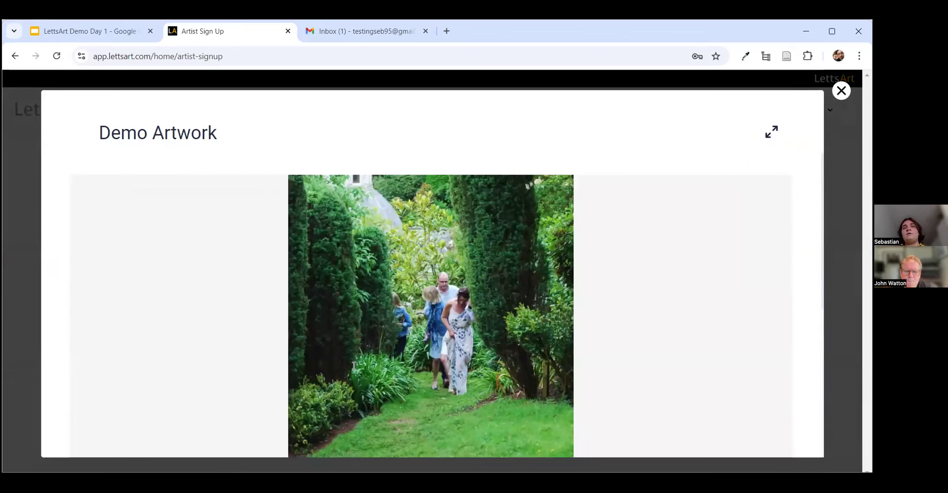
{"action": "scroll", "coordinate": [368, 181], "scroll_direction": "down", "scroll_amount": 5}
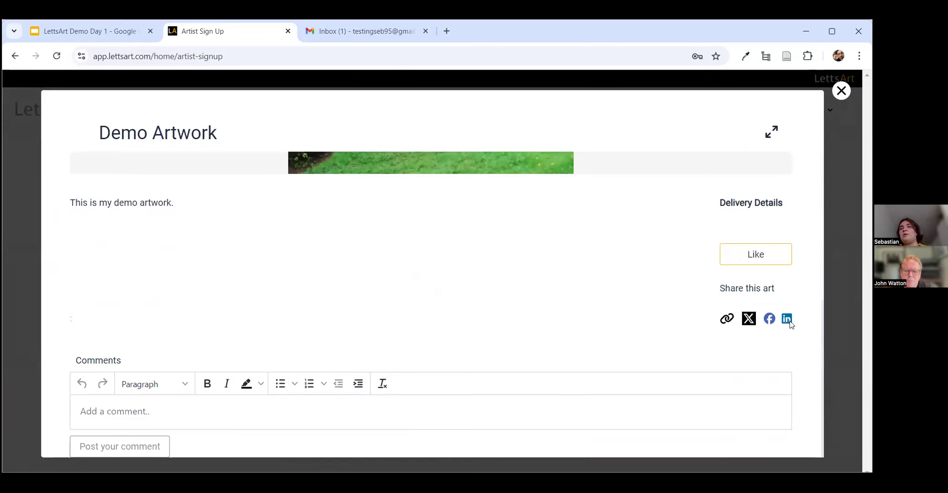
Step: Close the Demo Artwork detail view and advance the gallery setup to the T&C's step
{"action": "scroll", "coordinate": [802, 324], "scroll_direction": "up", "scroll_amount": 2}
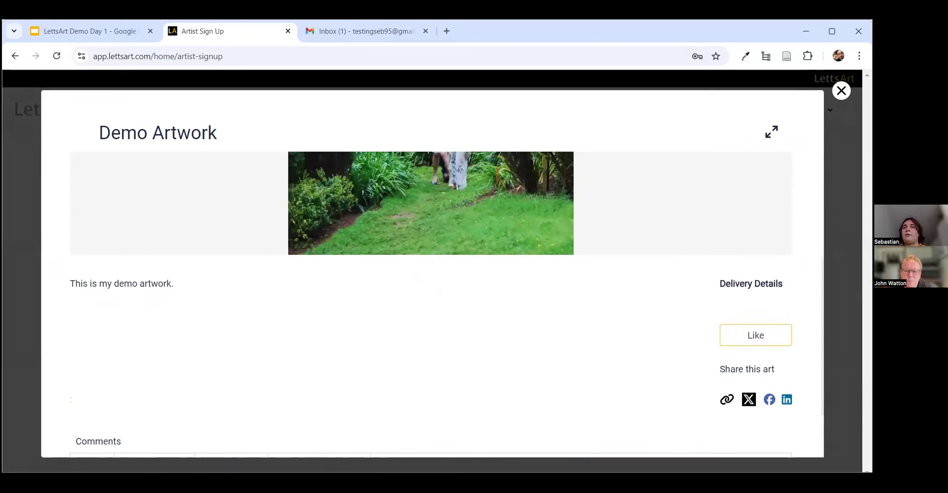
{"action": "left_click", "coordinate": [840, 91]}
{"action": "scroll", "coordinate": [591, 357], "scroll_direction": "down", "scroll_amount": 2}
{"action": "left_click", "coordinate": [784, 408]}
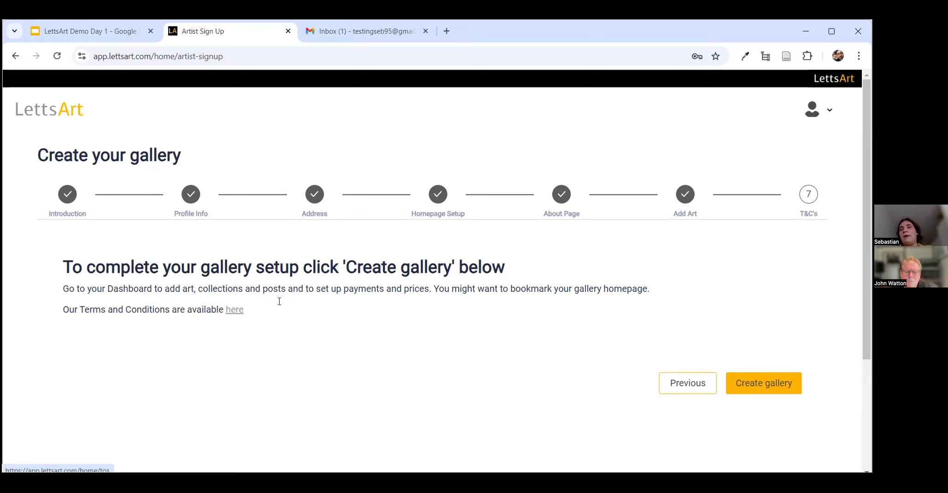
Step: Create the gallery and look over its new homepage, including the banner and the Latest art section
{"action": "left_click", "coordinate": [789, 383]}
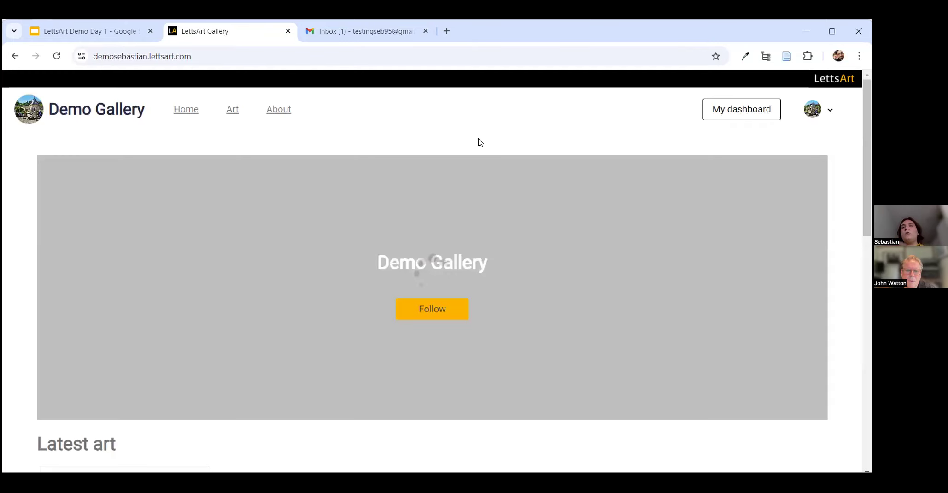
{"action": "scroll", "coordinate": [471, 169], "scroll_direction": "down", "scroll_amount": 3}
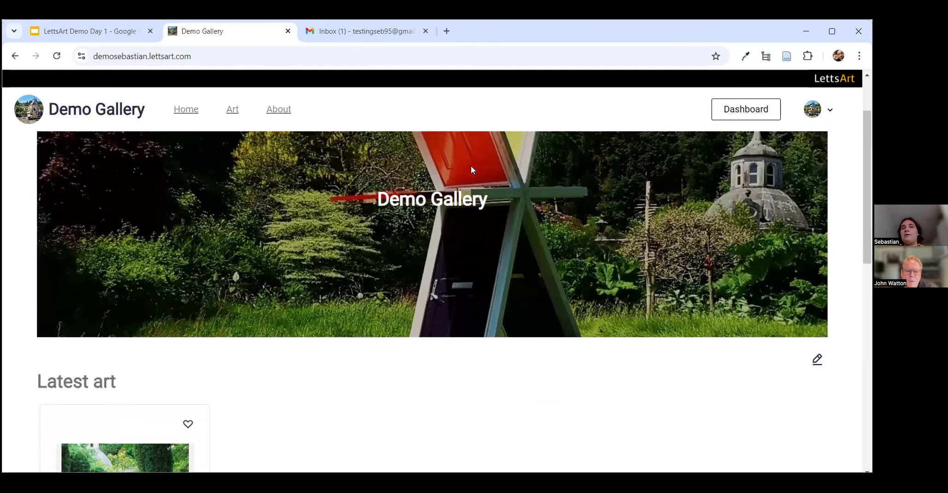
{"action": "scroll", "coordinate": [471, 170], "scroll_direction": "down", "scroll_amount": 2}
{"action": "scroll", "coordinate": [443, 269], "scroll_direction": "up", "scroll_amount": 3}
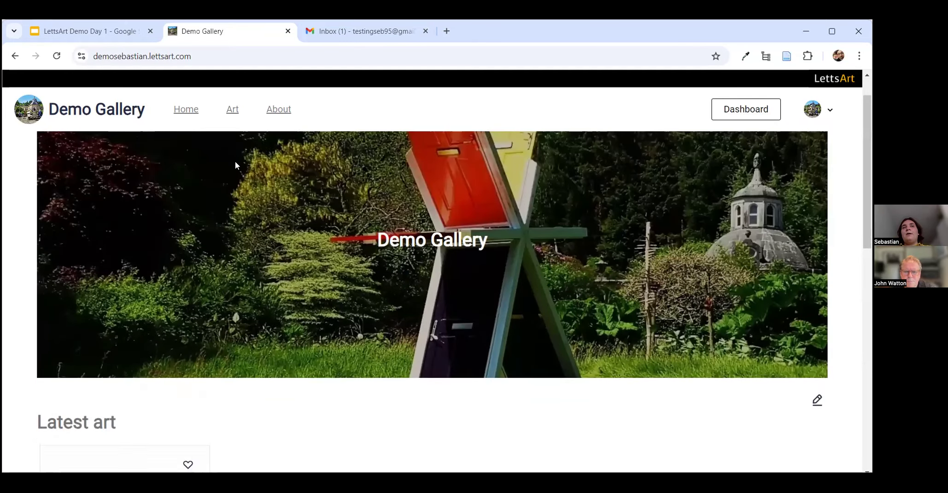
{"action": "scroll", "coordinate": [235, 164], "scroll_direction": "up", "scroll_amount": 1}
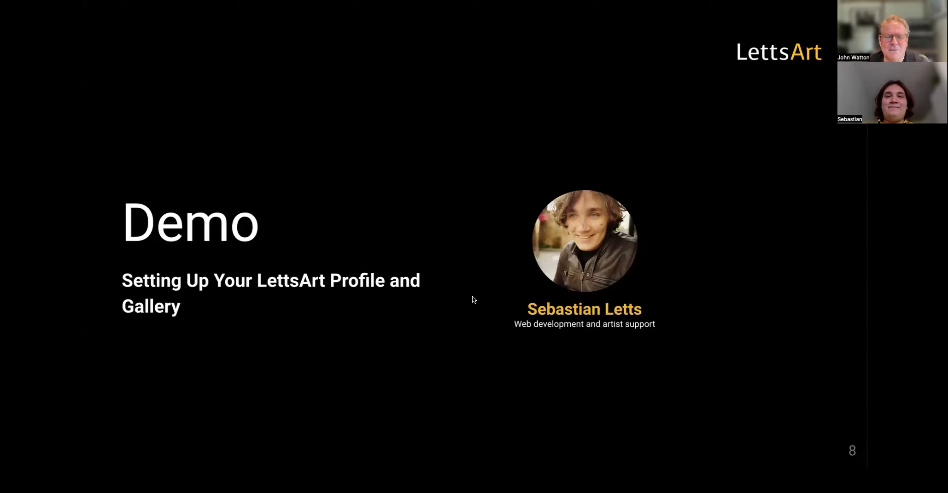
{"action": "key", "text": "Right"}
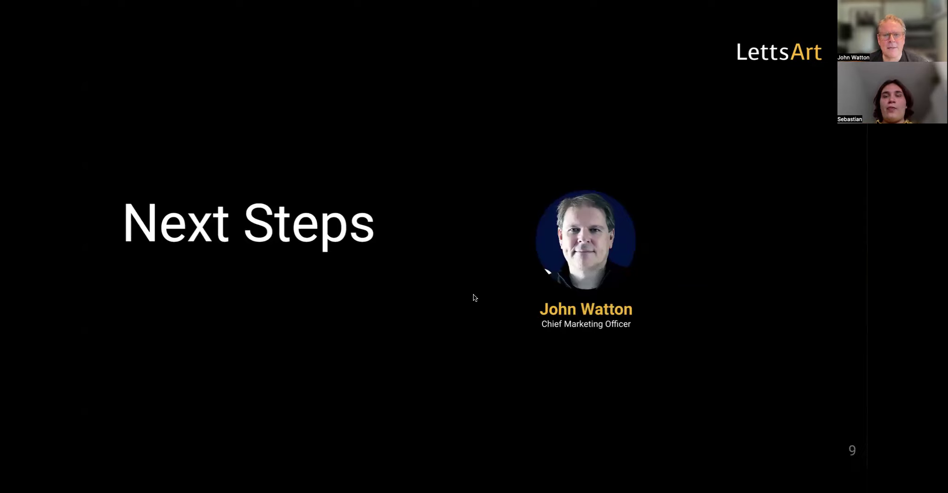
{"action": "key", "text": "Right"}
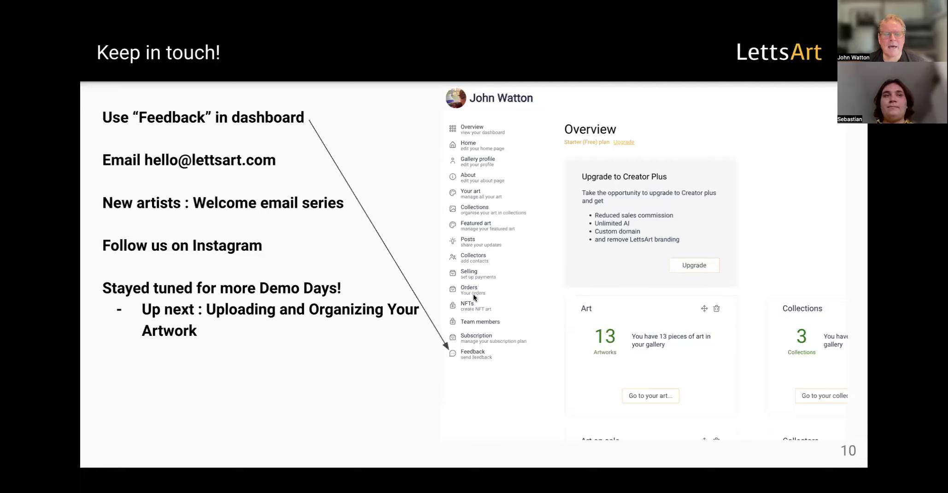